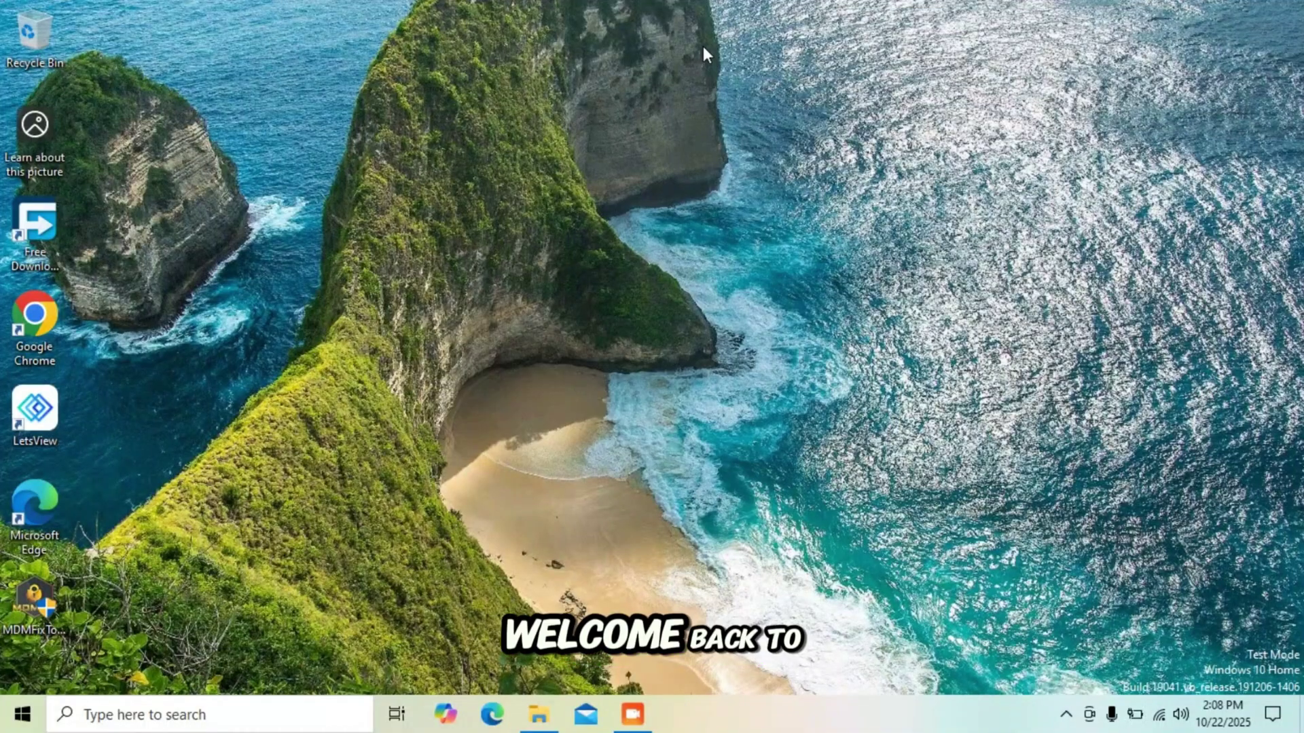
# Refresh the desktop, then bring up the options menu for the MDMFixTool_v1.0.9.2 shortcut
pyautogui.rightClick(702, 46)
pyautogui.click(745, 105)
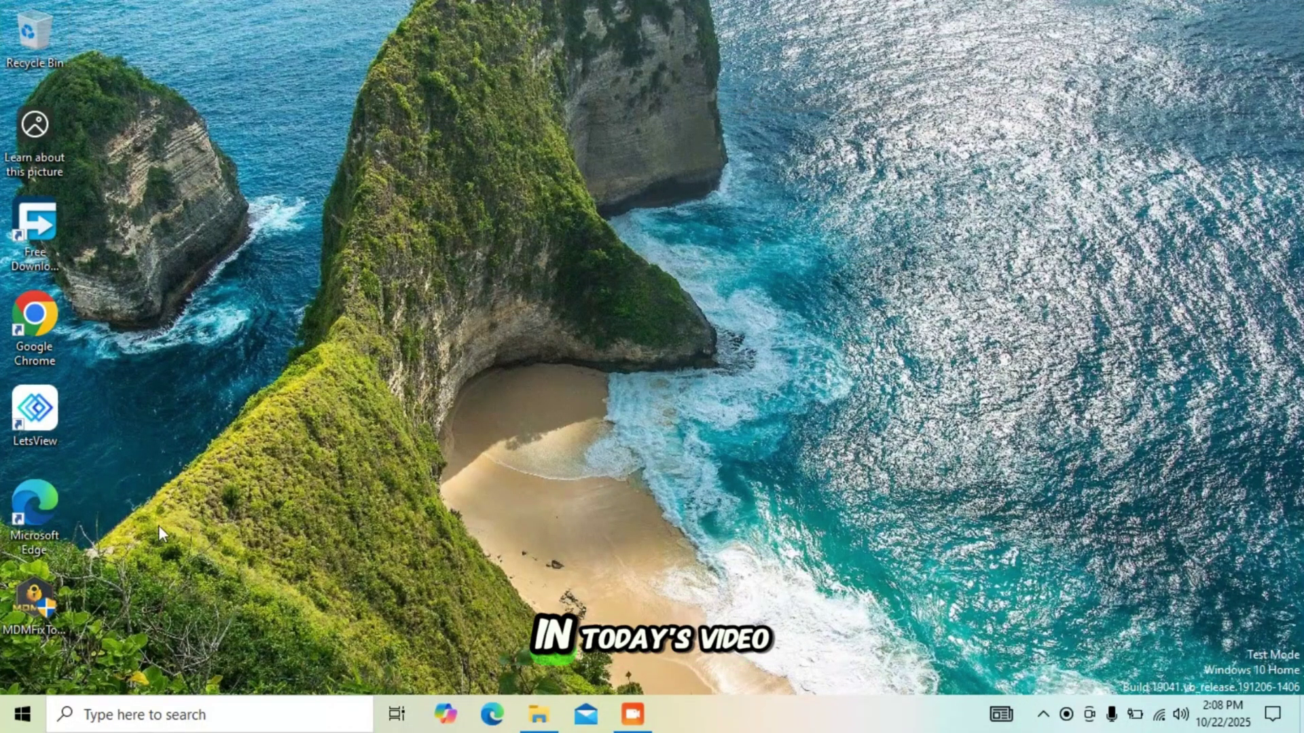
pyautogui.rightClick(25, 590)
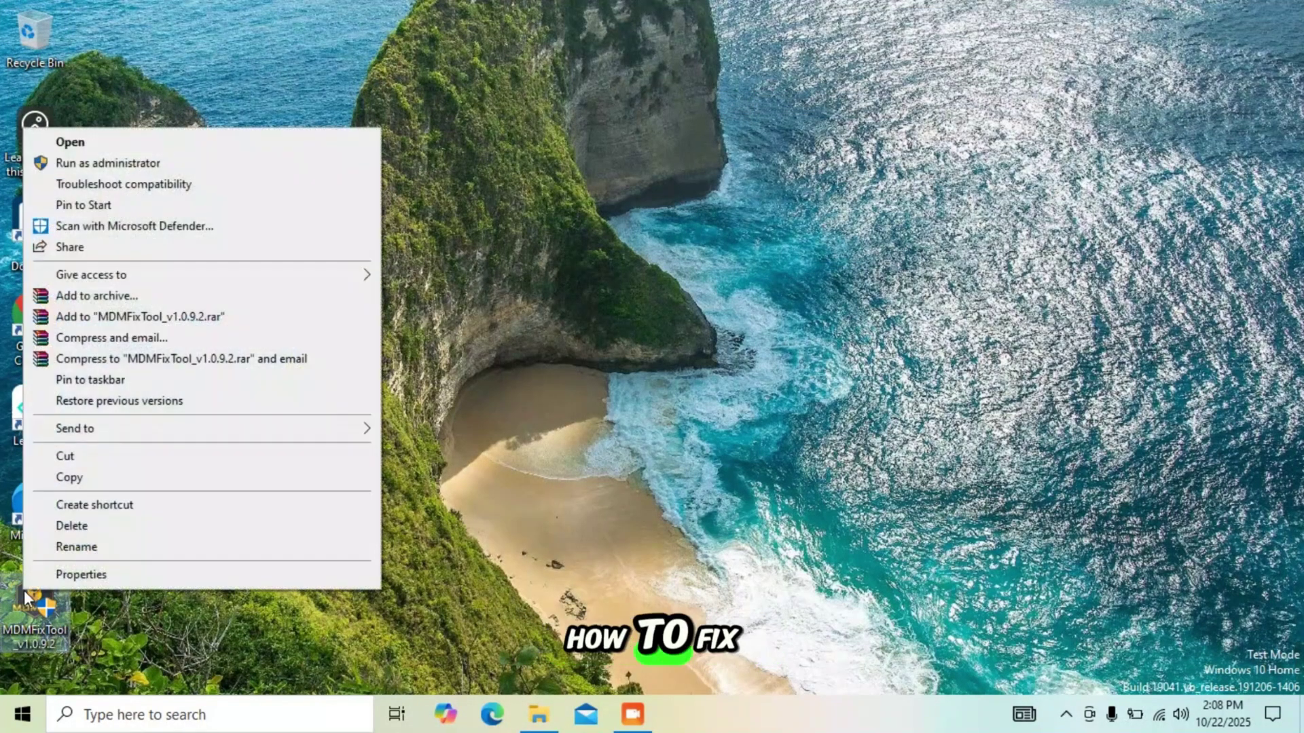
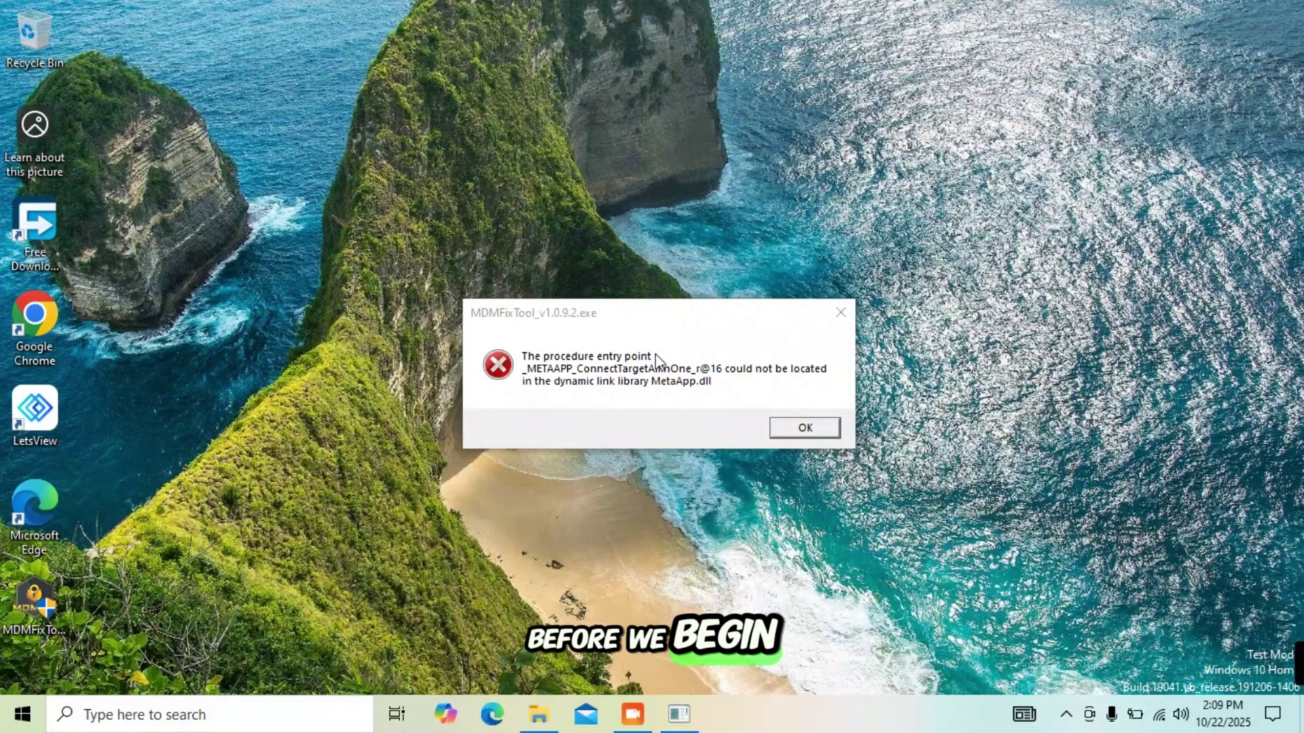
# Dismiss the MetaApp.dll entry-point error dialog and refresh the desktop
pyautogui.moveTo(691, 324); pyautogui.dragTo(732, 263)
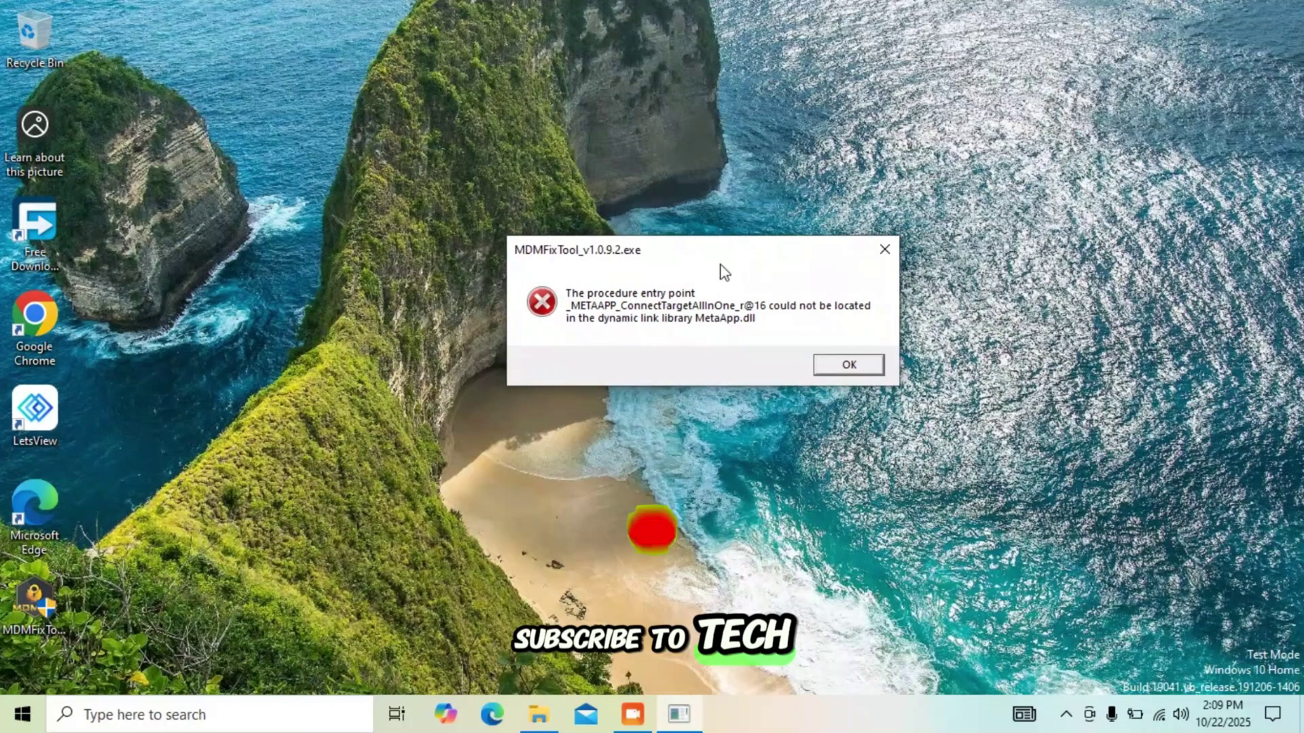
pyautogui.click(880, 254)
pyautogui.rightClick(651, 211)
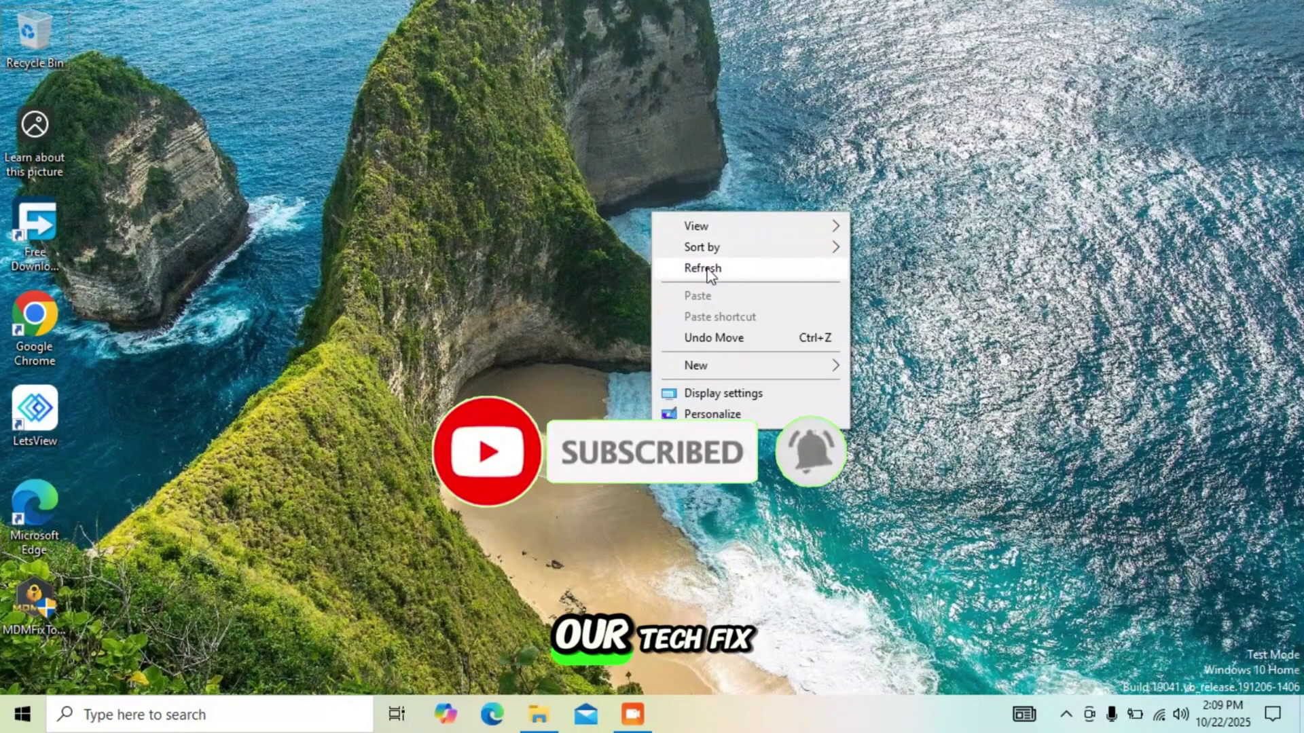
pyautogui.click(688, 272)
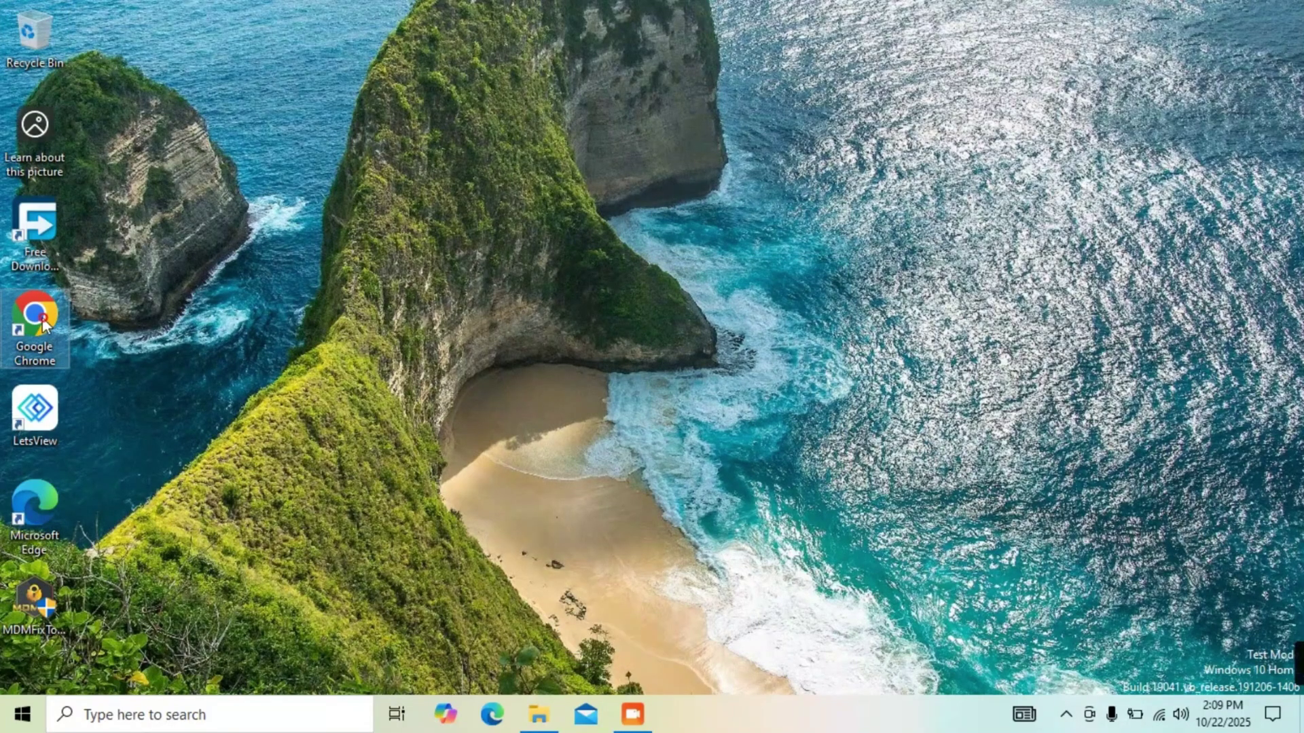
# Move the Google Chrome shortcut to the screen centre and launch Chrome from it
pyautogui.moveTo(140, 307); pyautogui.dragTo(681, 321)
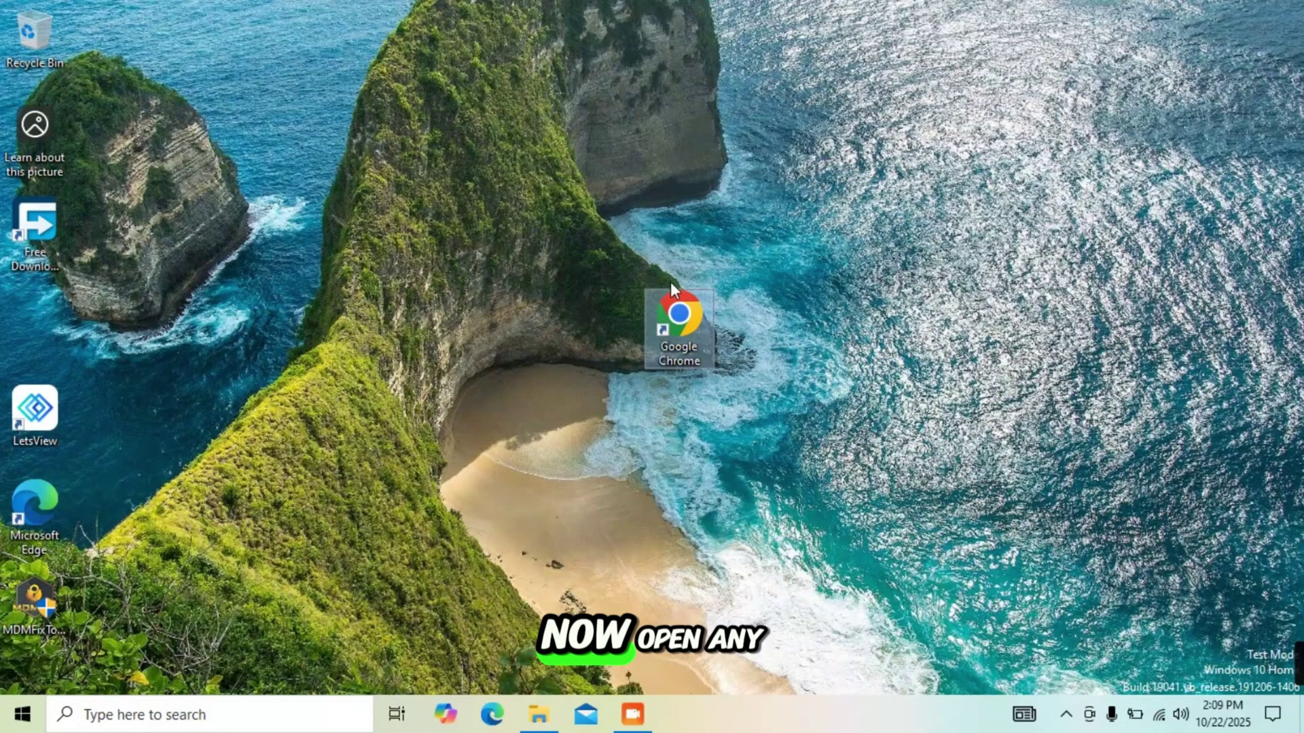
pyautogui.rightClick(690, 314)
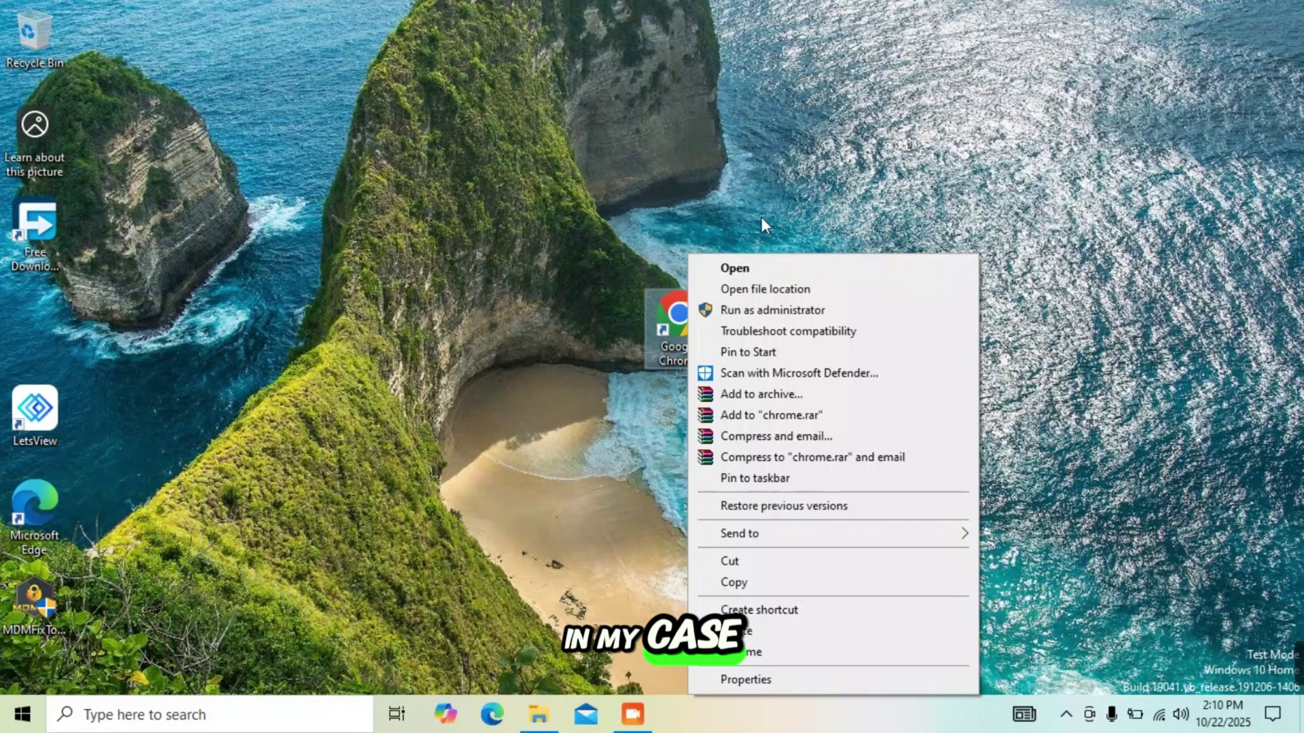
pyautogui.click(742, 263)
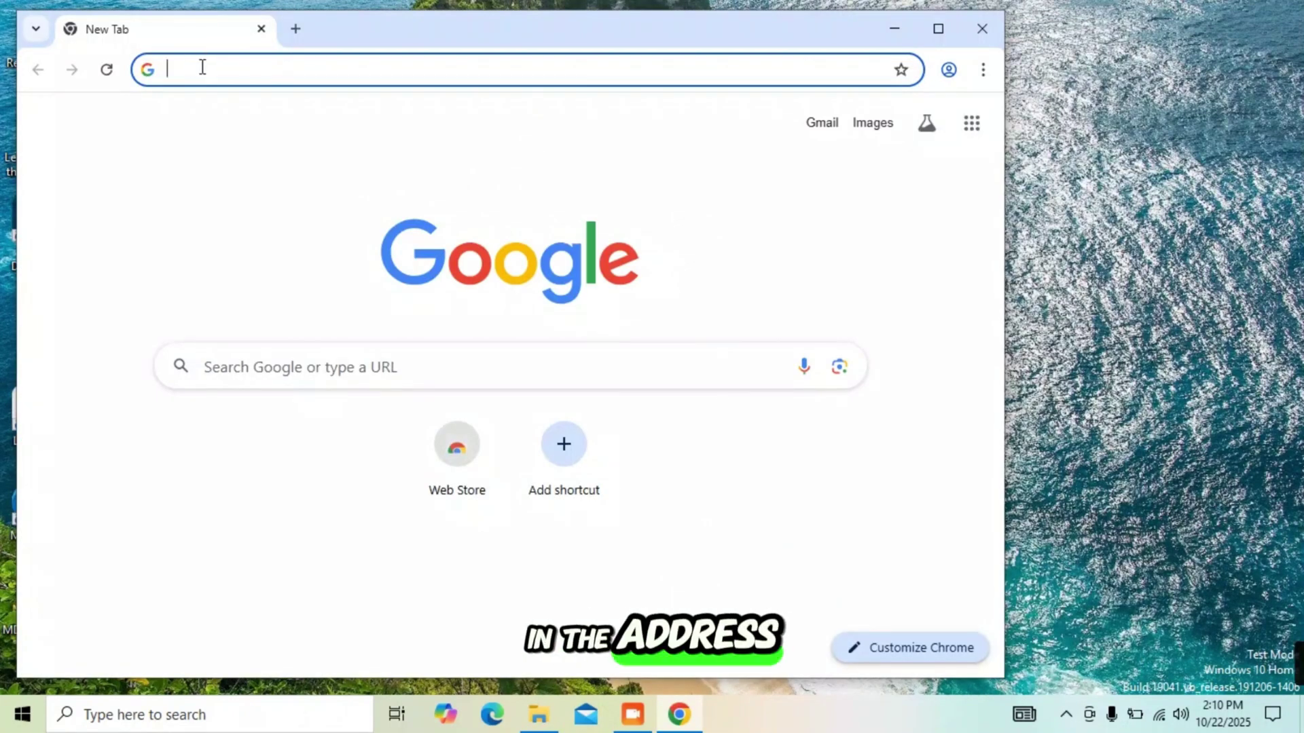
# Enter 'visual runtie all in one jul 2025' in Chrome's address bar without submitting it
pyautogui.click(202, 68)
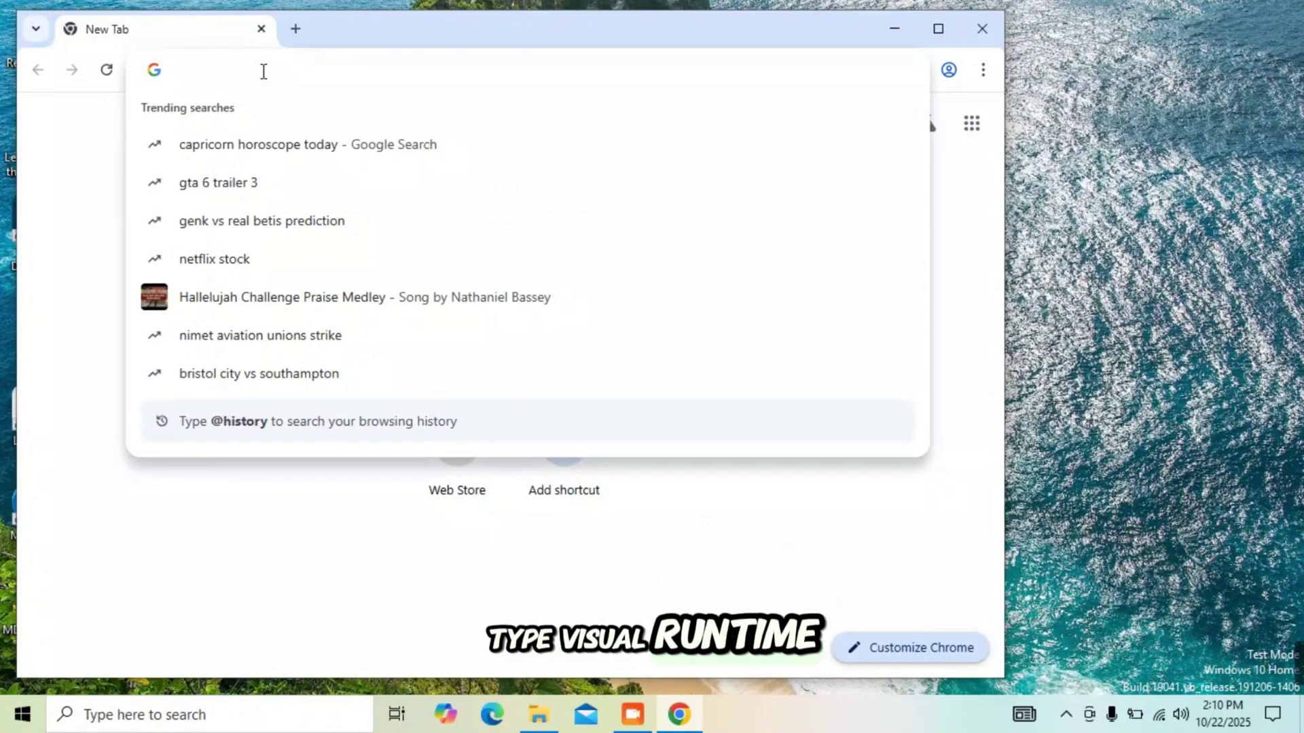
pyautogui.write('v')
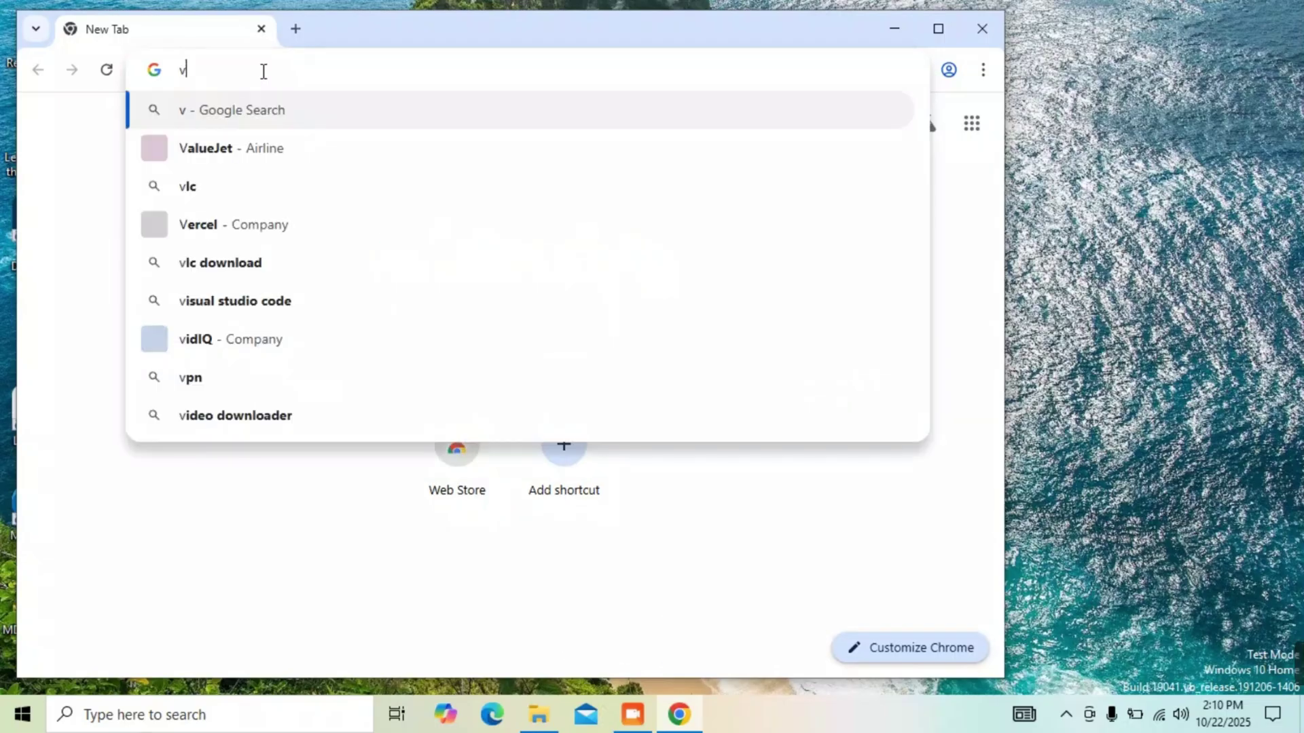
pyautogui.write('isua')
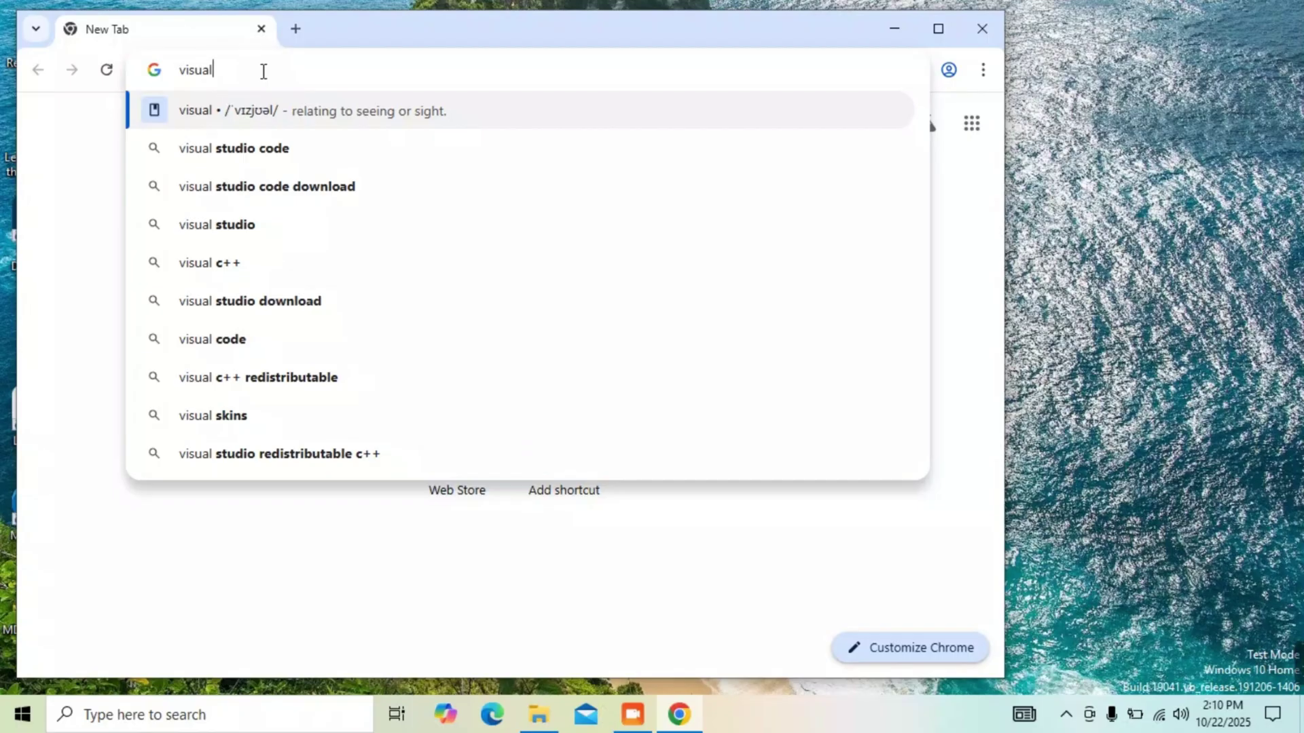
pyautogui.write('l run;')
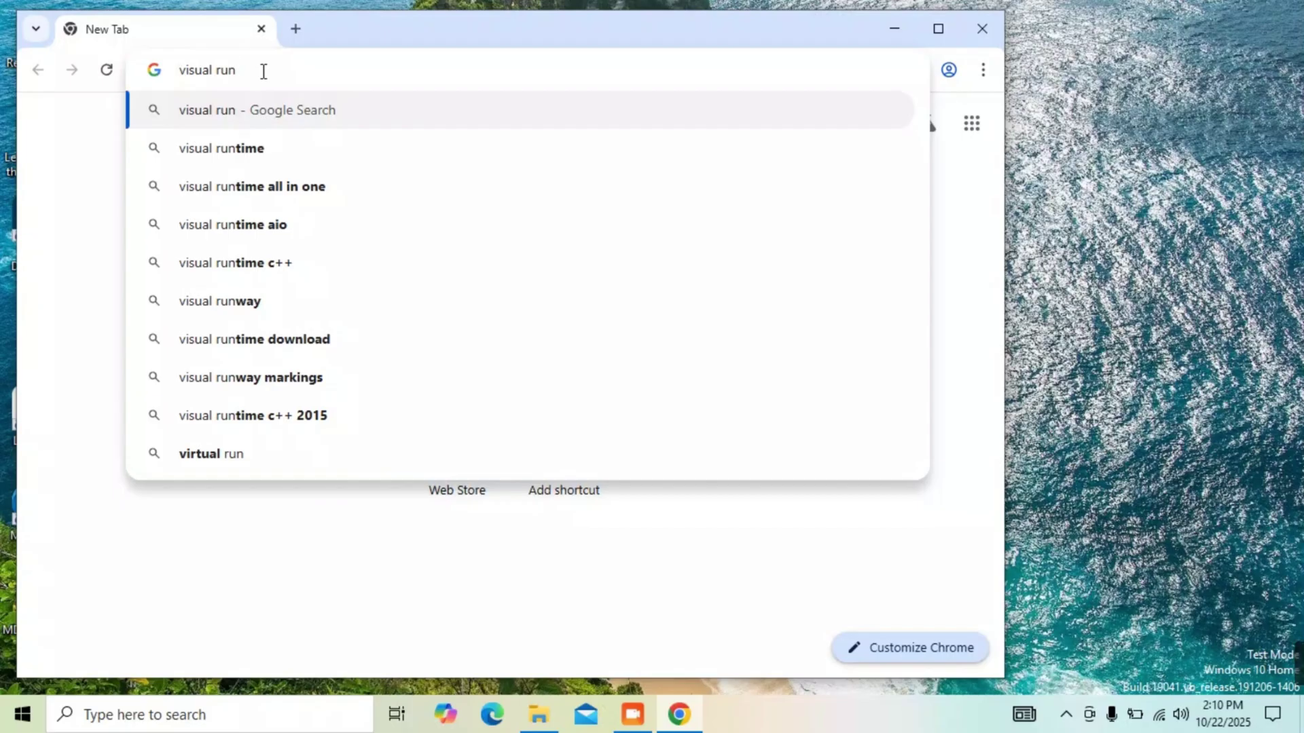
pyautogui.write('tie all')
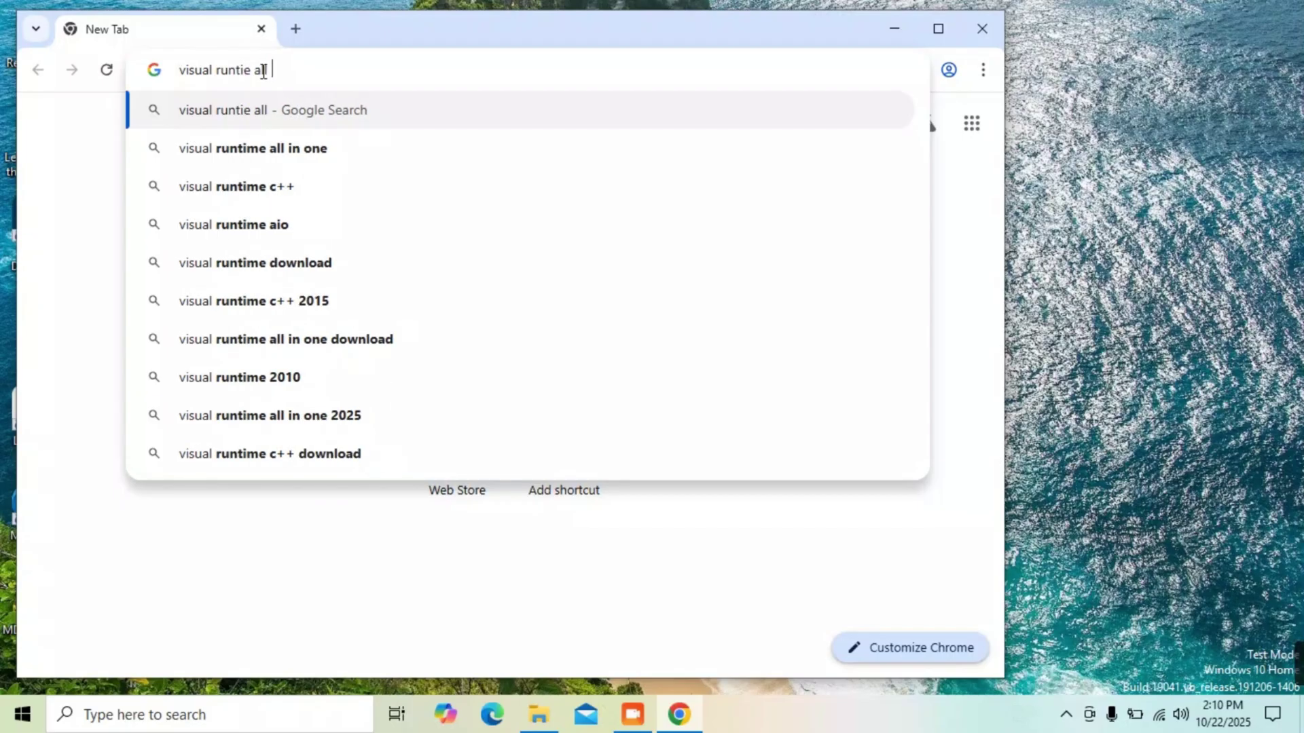
pyautogui.write(' in one jul')
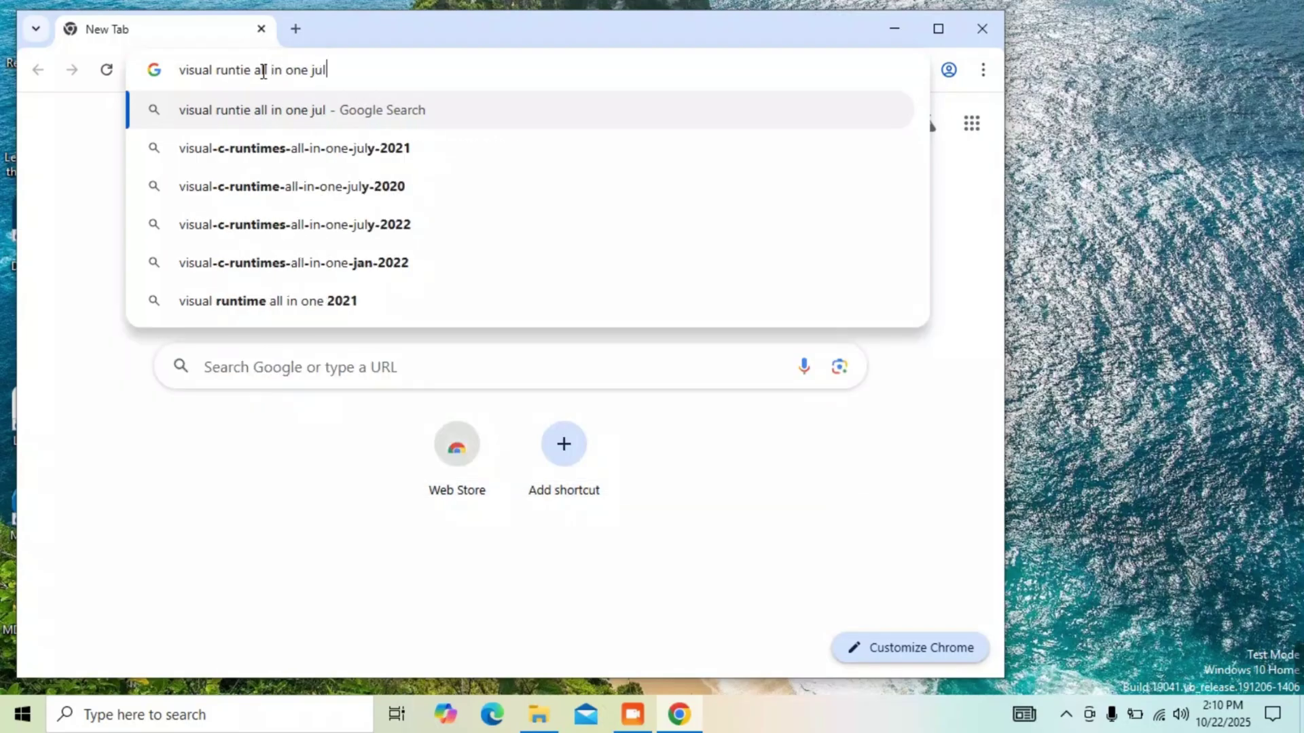
pyautogui.write(' 2025')
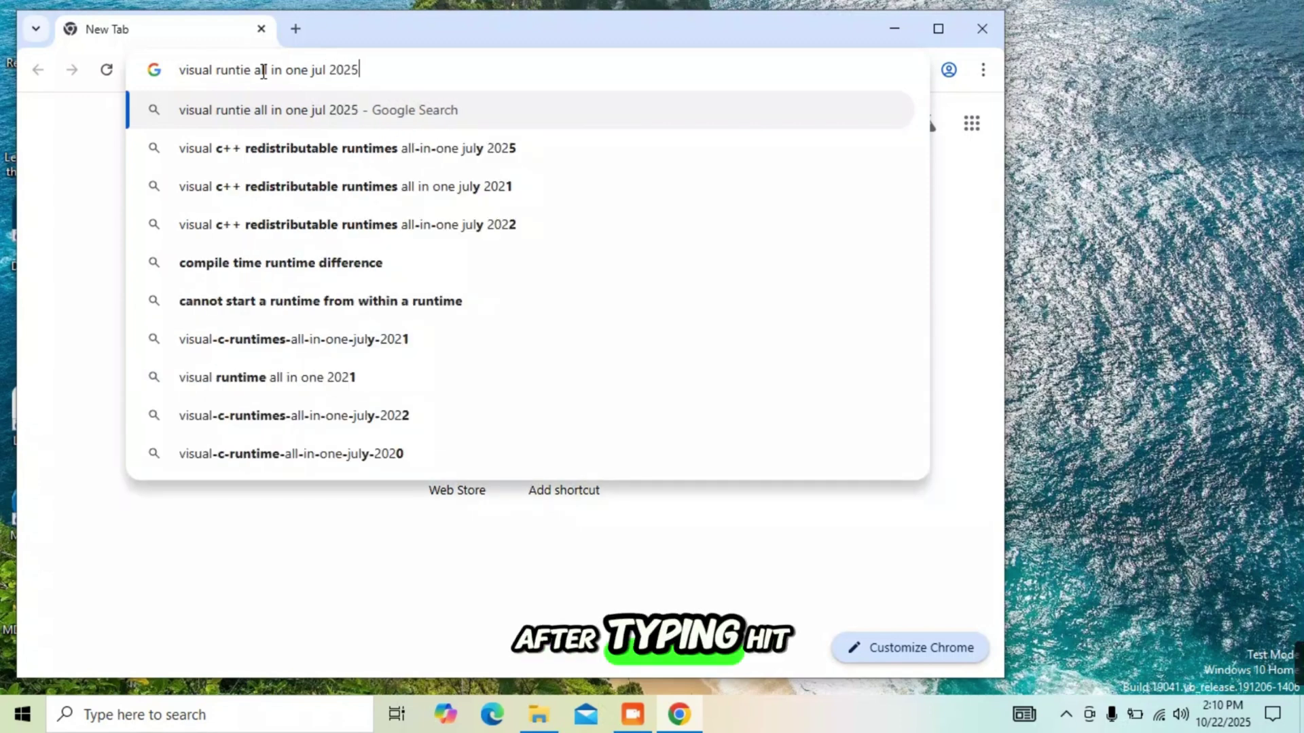
pyautogui.moveTo(367, 70); pyautogui.dragTo(176, 70)
pyautogui.click(307, 70)
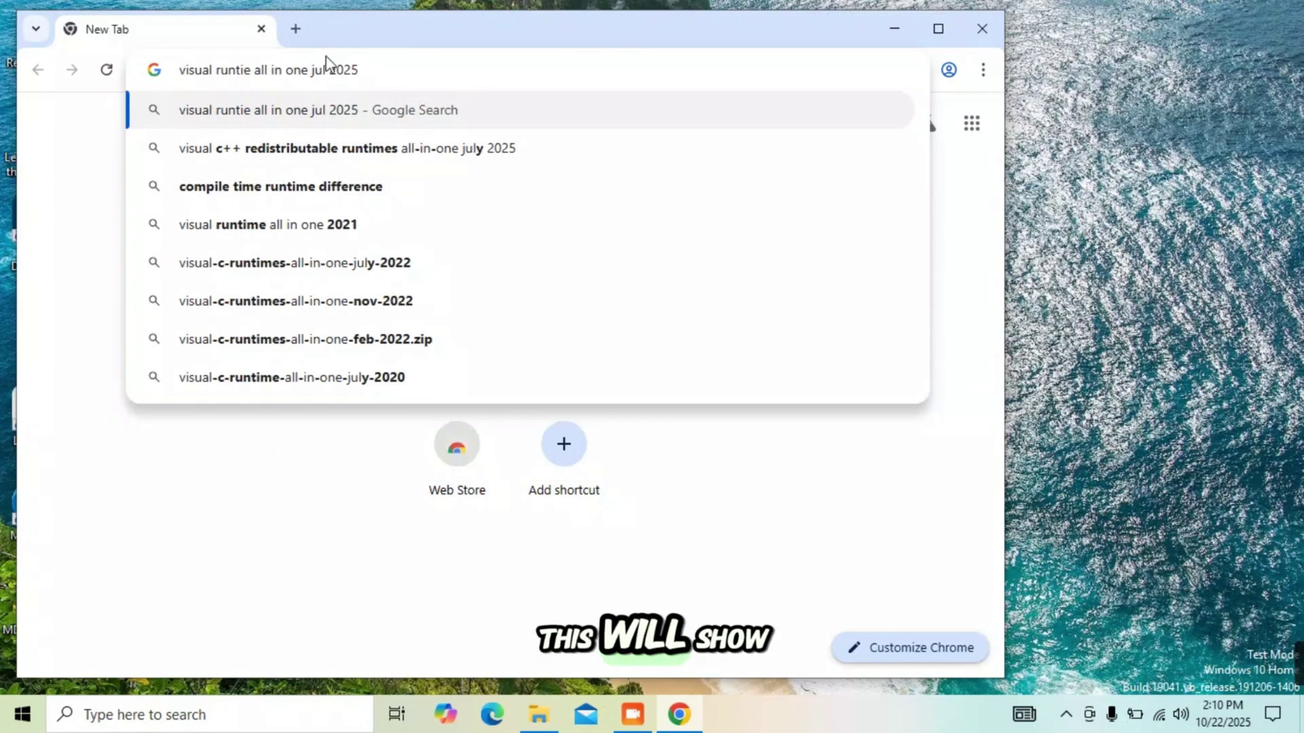
# Run the search and open the TechPowerUp Visual C++ runtimes download page
pyautogui.press('Return')
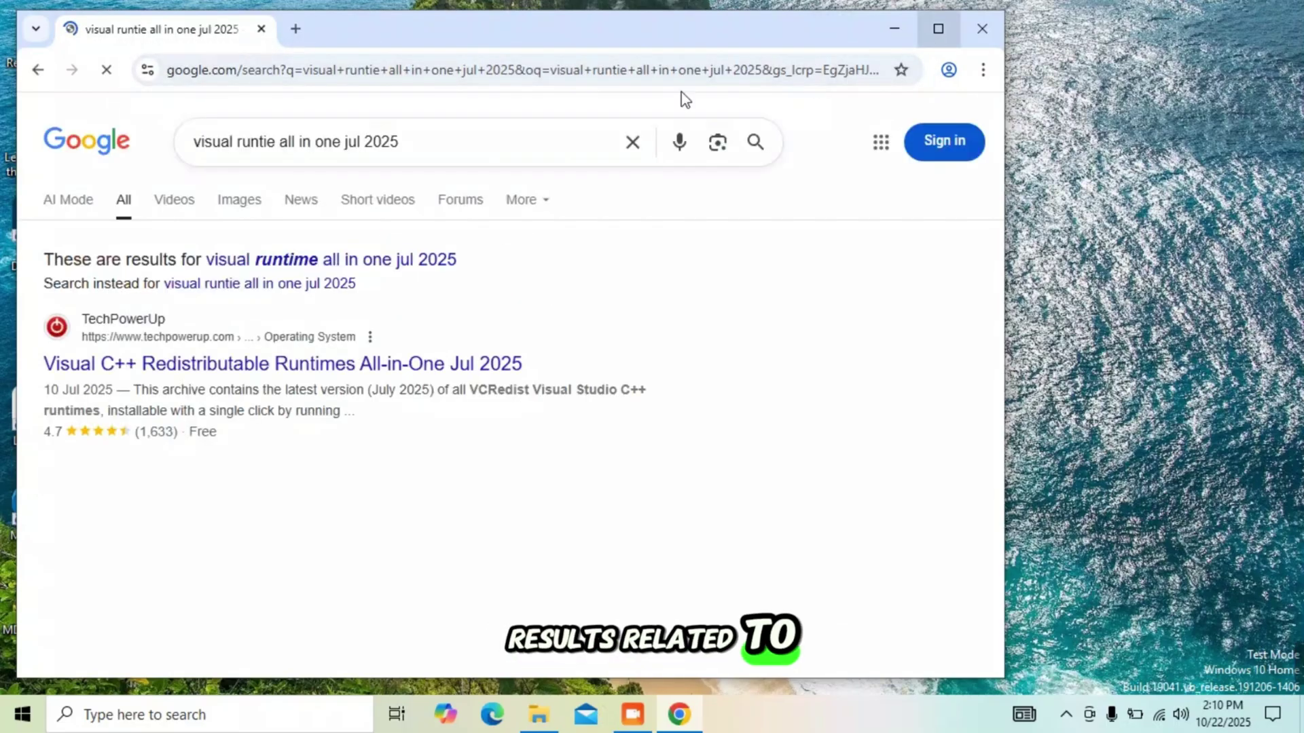
pyautogui.moveTo(470, 23); pyautogui.dragTo(558, 13)
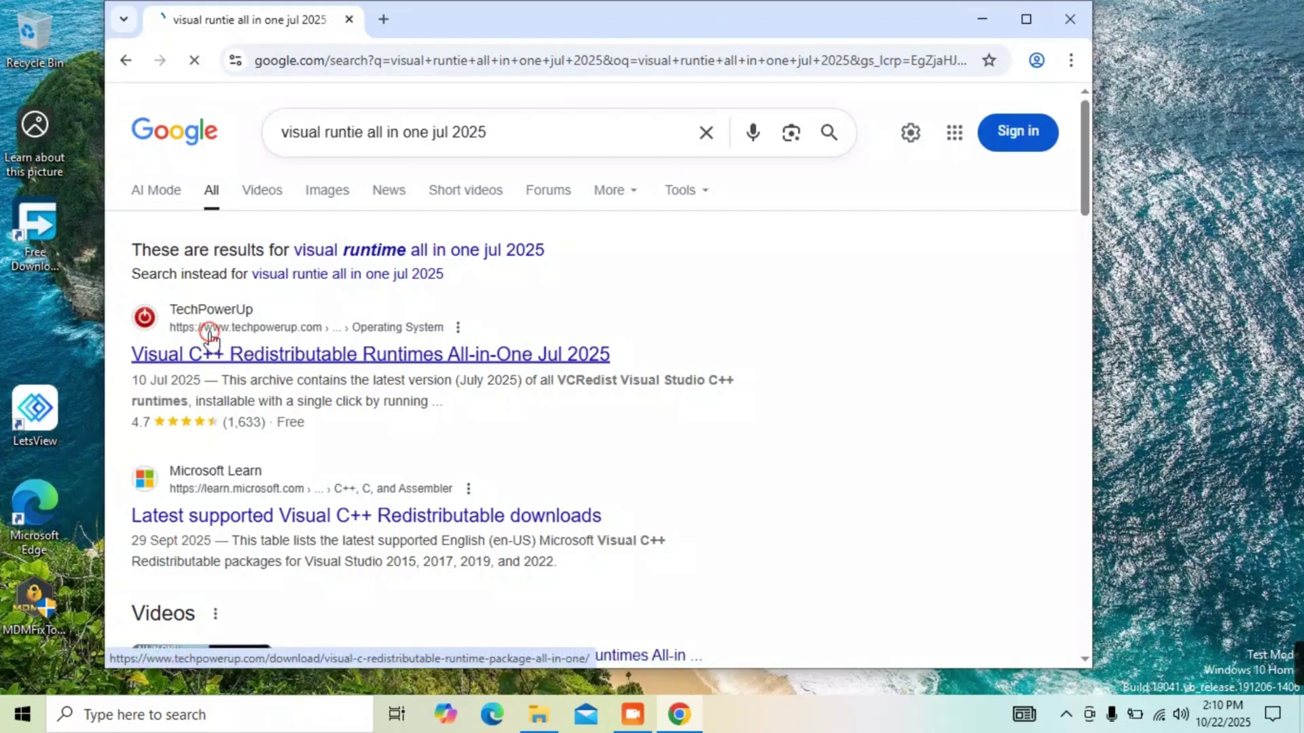
pyautogui.click(1026, 19)
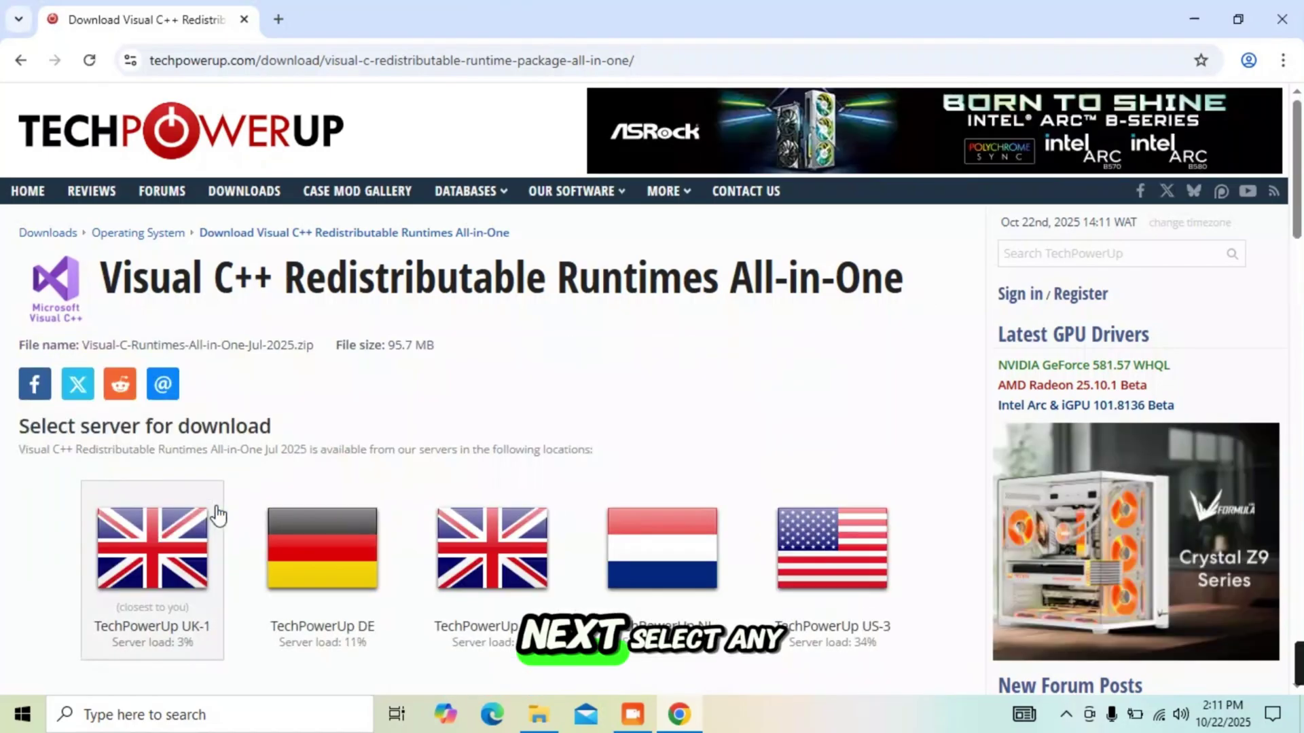
# Download Visual-C-Runtimes-All-in-One-Jul-2025.zip from the US-2 server and check its progress in Downloads
pyautogui.scroll(-1, 522, 473)
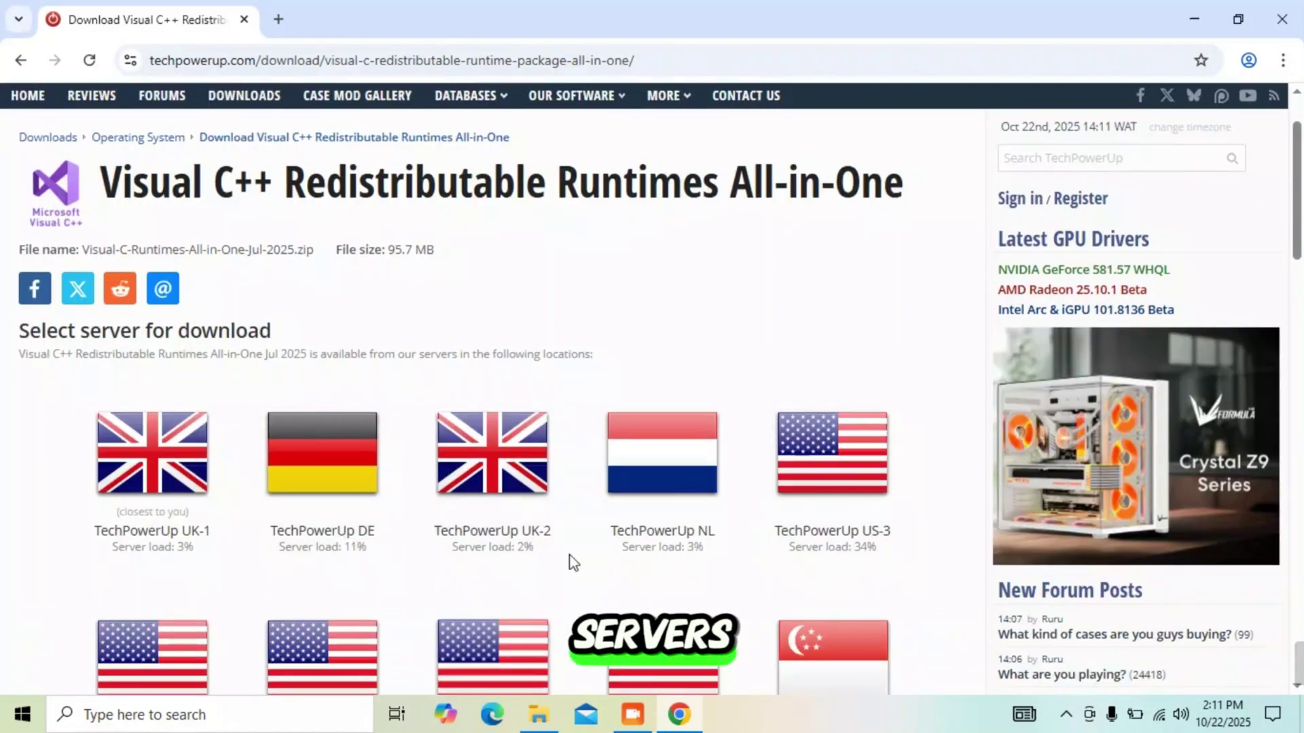
pyautogui.scroll(-5, 564, 561)
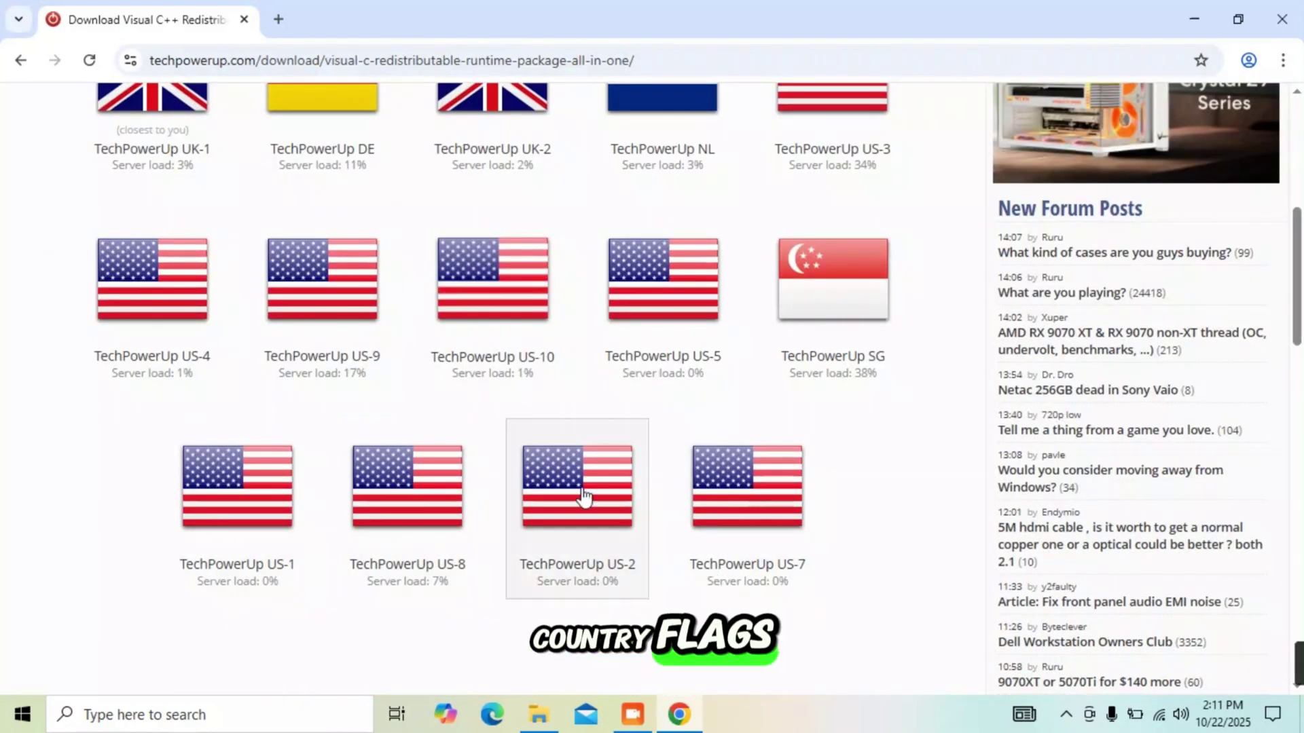
pyautogui.click(576, 499)
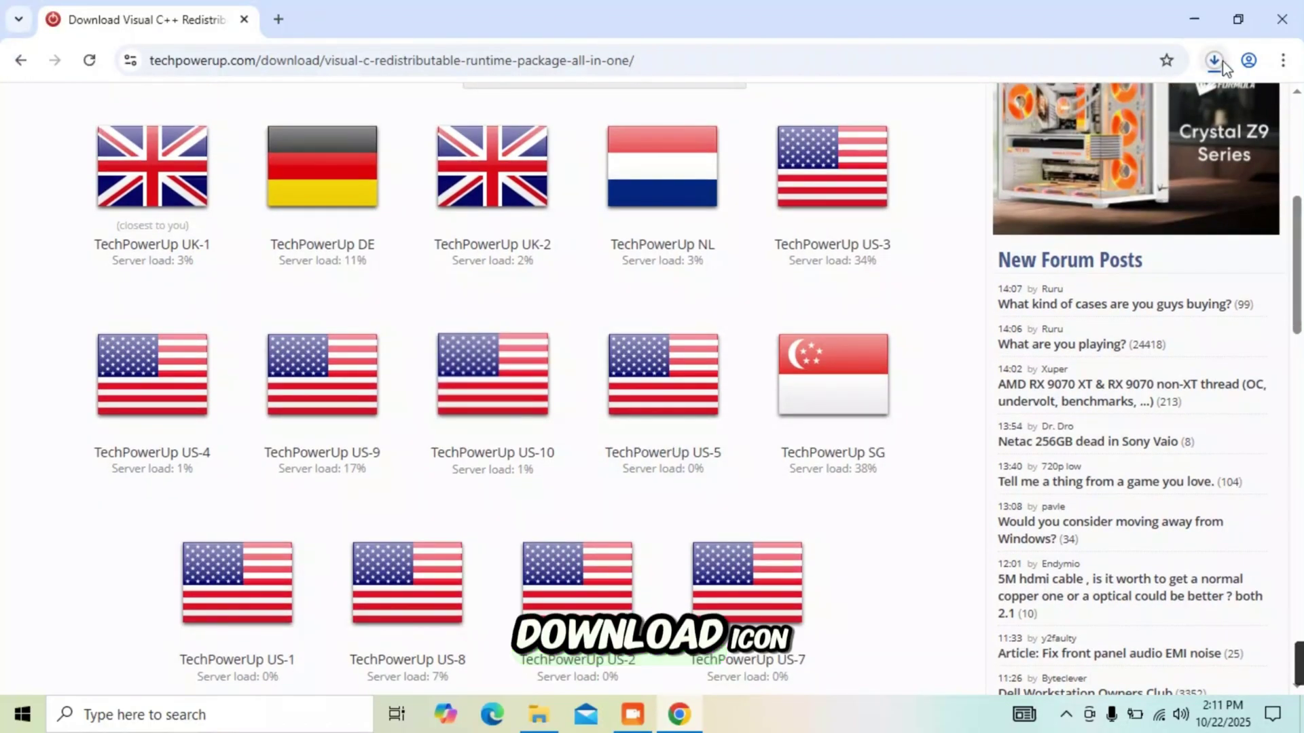
pyautogui.click(1222, 61)
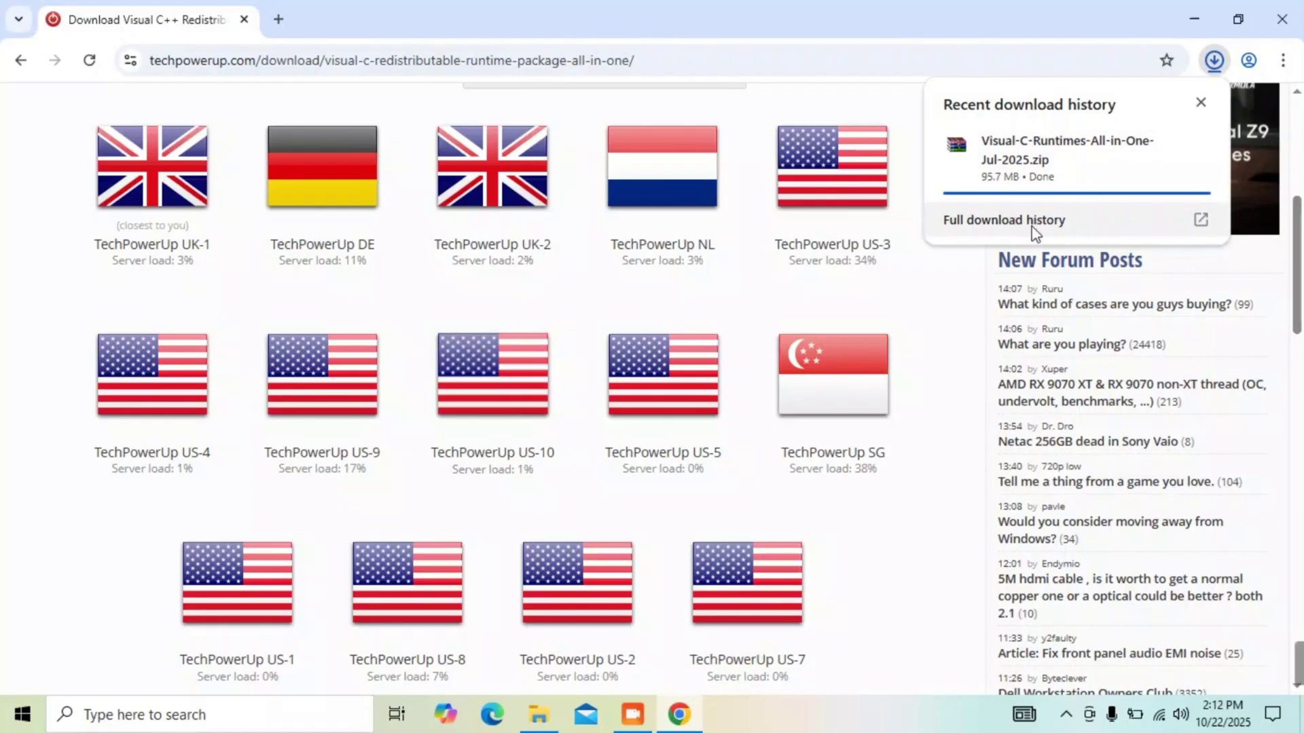
# Show the downloaded runtimes zip in its folder and cut it
pyautogui.moveTo(1078, 184)
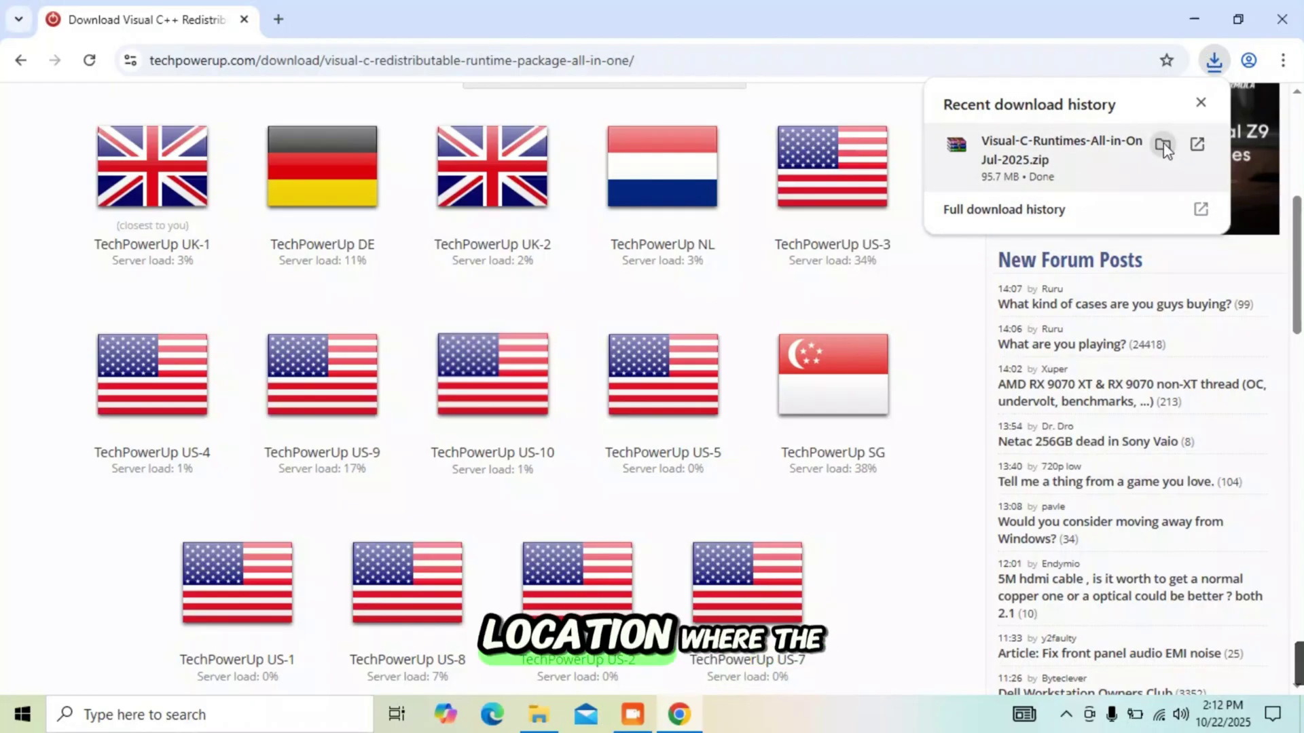
pyautogui.click(1163, 145)
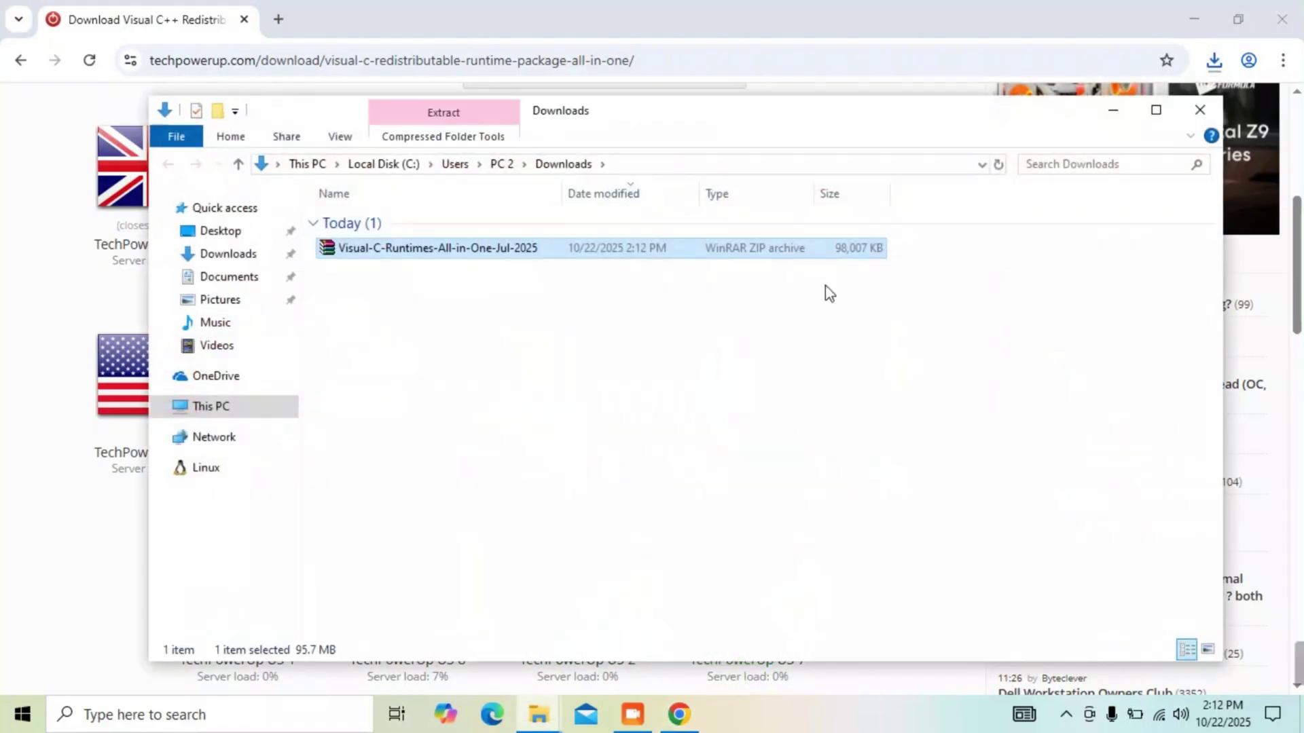
pyautogui.rightClick(425, 256)
pyautogui.click(466, 495)
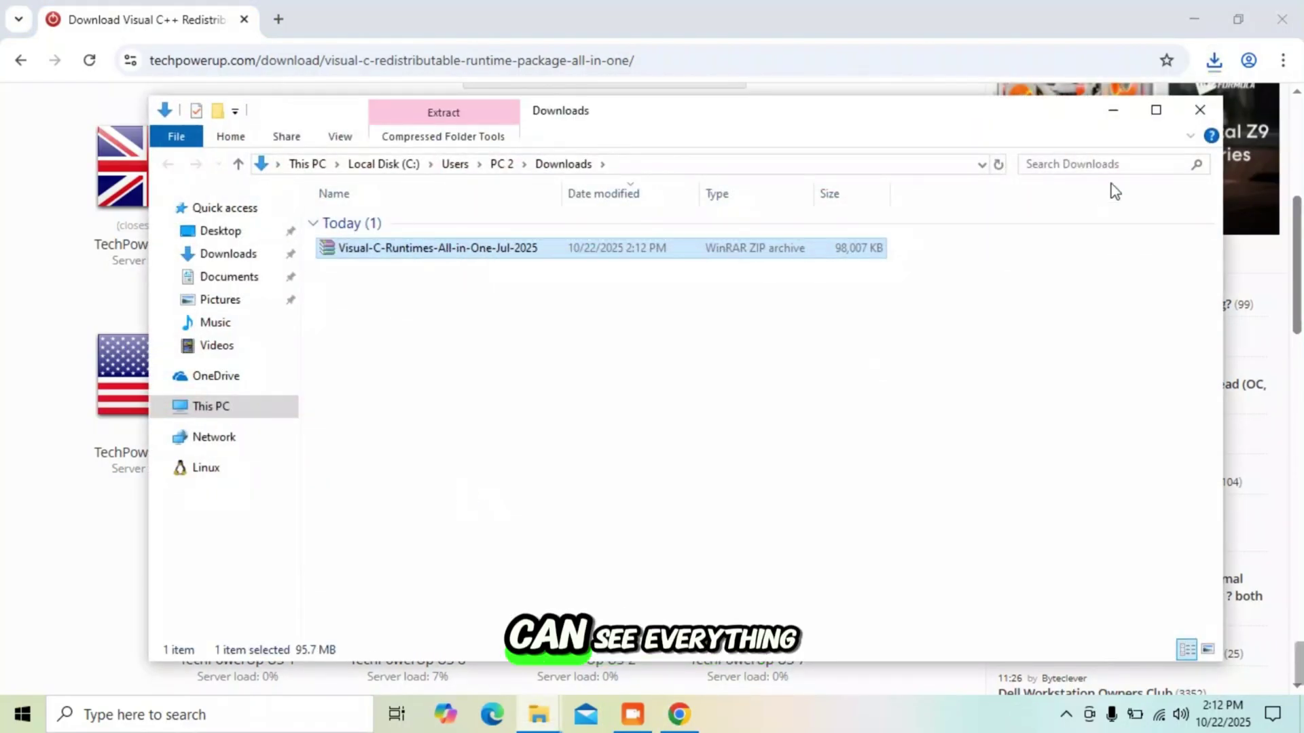
# Paste the zip onto the desktop and extract it to Visual-C-Runtimes-All-in-One-Jul-2025
pyautogui.click(1114, 111)
pyautogui.click(1194, 19)
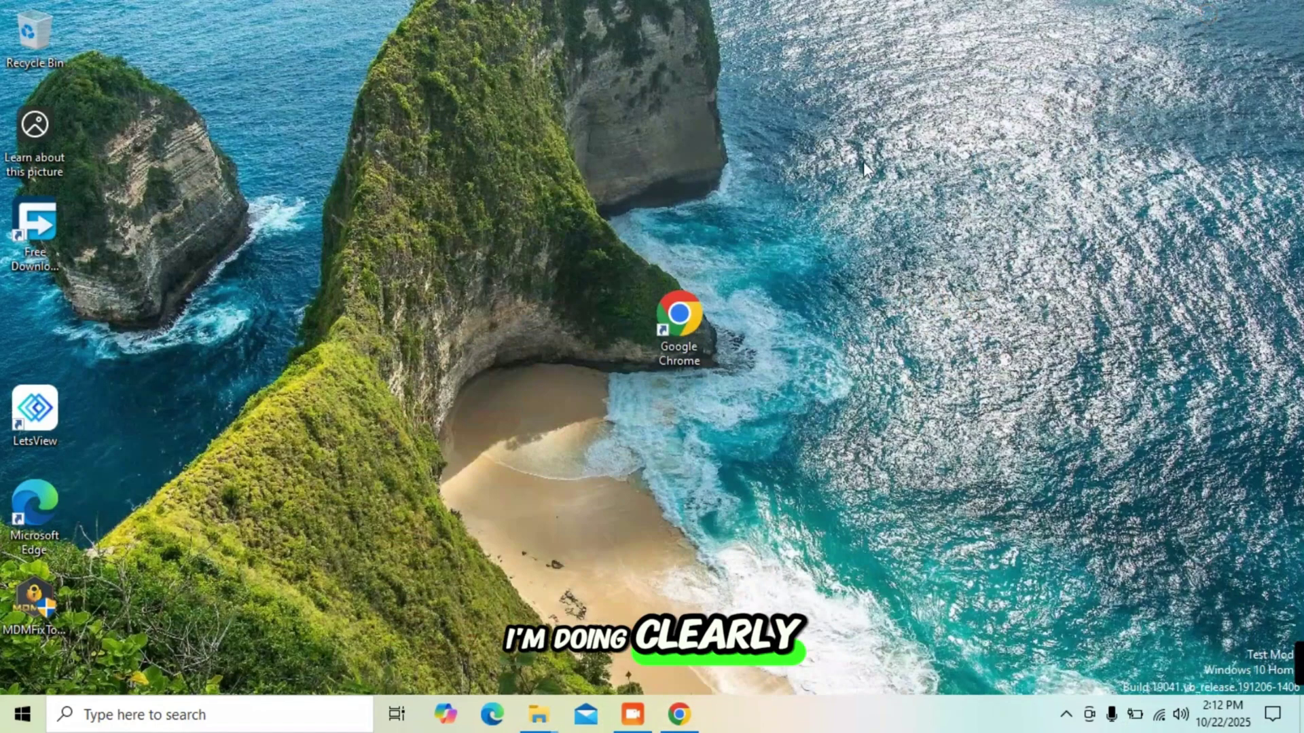
pyautogui.rightClick(784, 106)
pyautogui.click(838, 189)
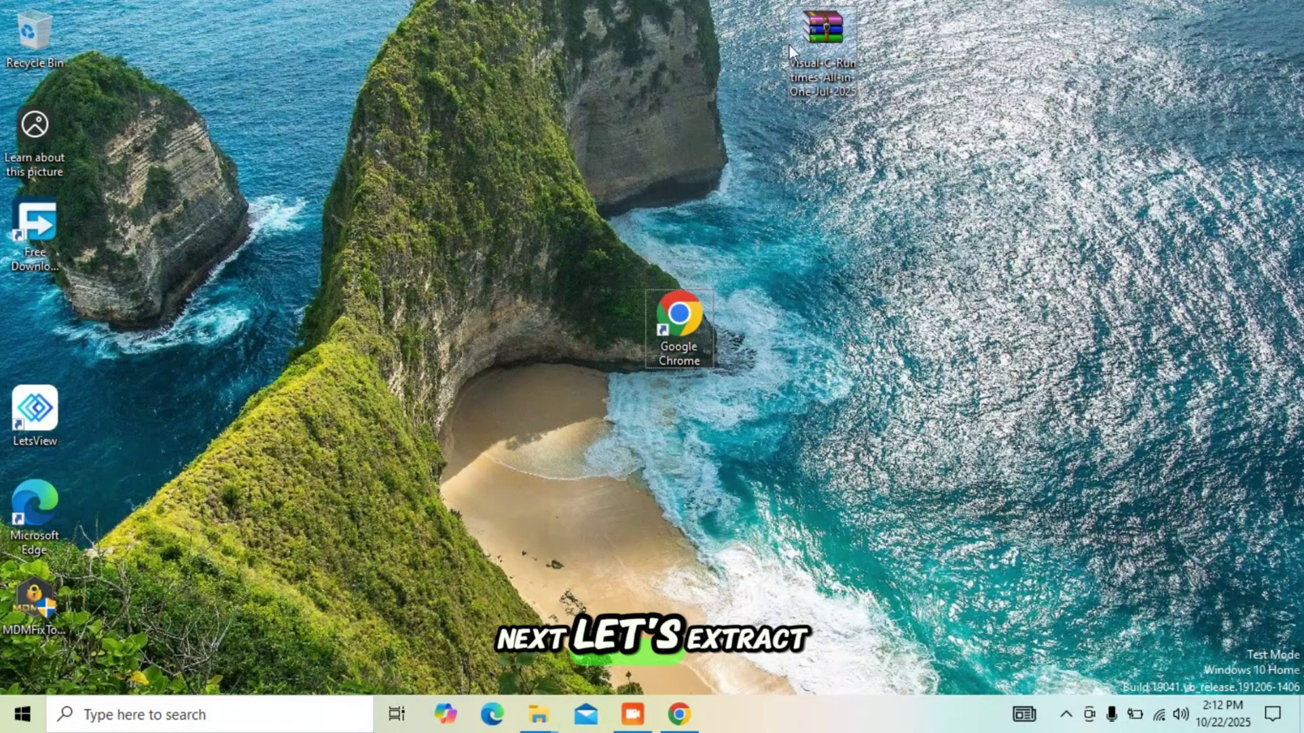
pyautogui.moveTo(789, 44); pyautogui.dragTo(405, 270)
pyautogui.rightClick(389, 231)
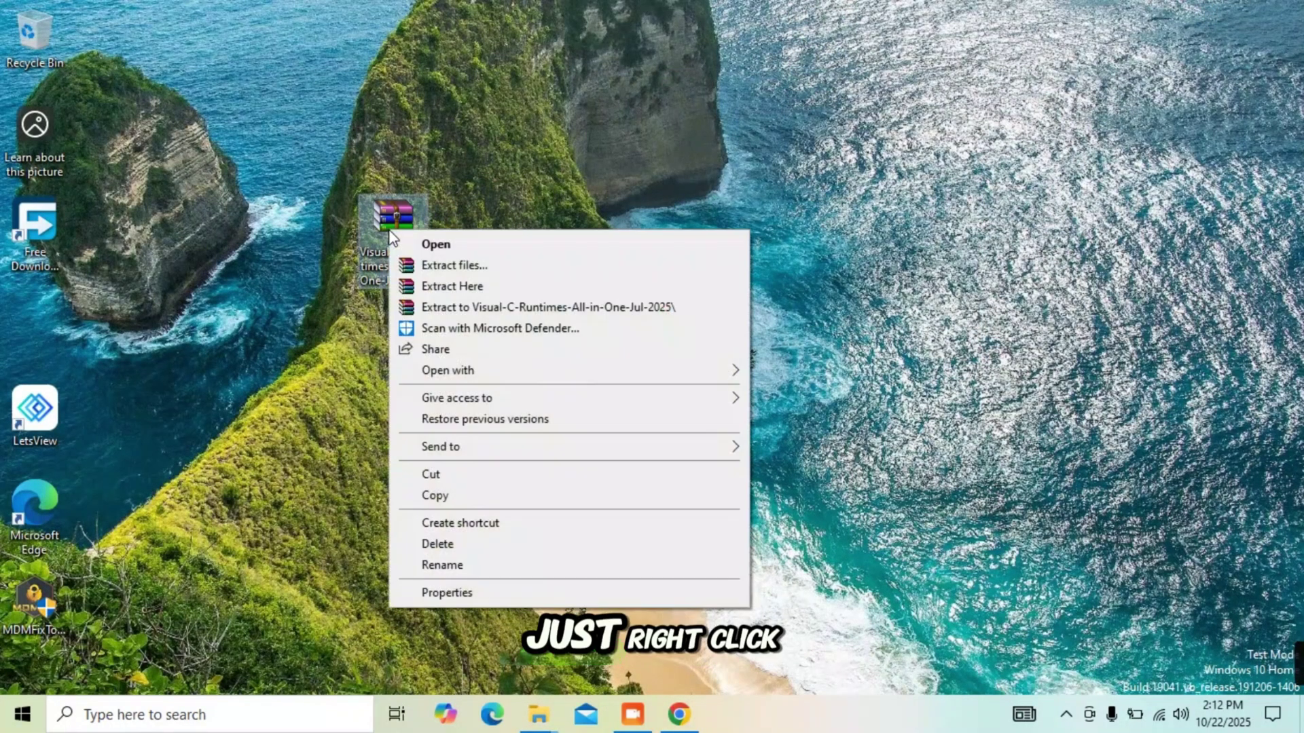
pyautogui.click(474, 307)
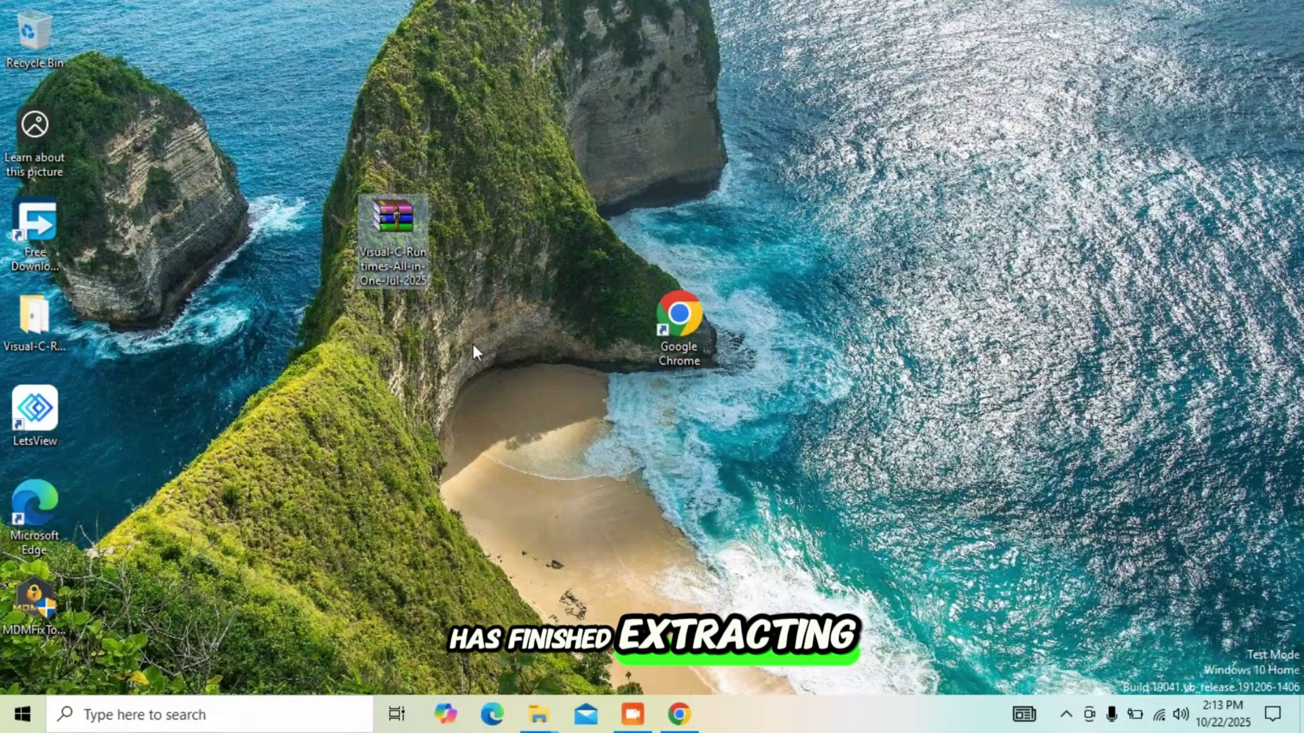
# Open the extracted Visual-C-Runtimes-All-in-One-Jul-2025 folder and run install_all as administrator
pyautogui.moveTo(39, 342); pyautogui.dragTo(755, 221)
pyautogui.doubleClick(755, 220)
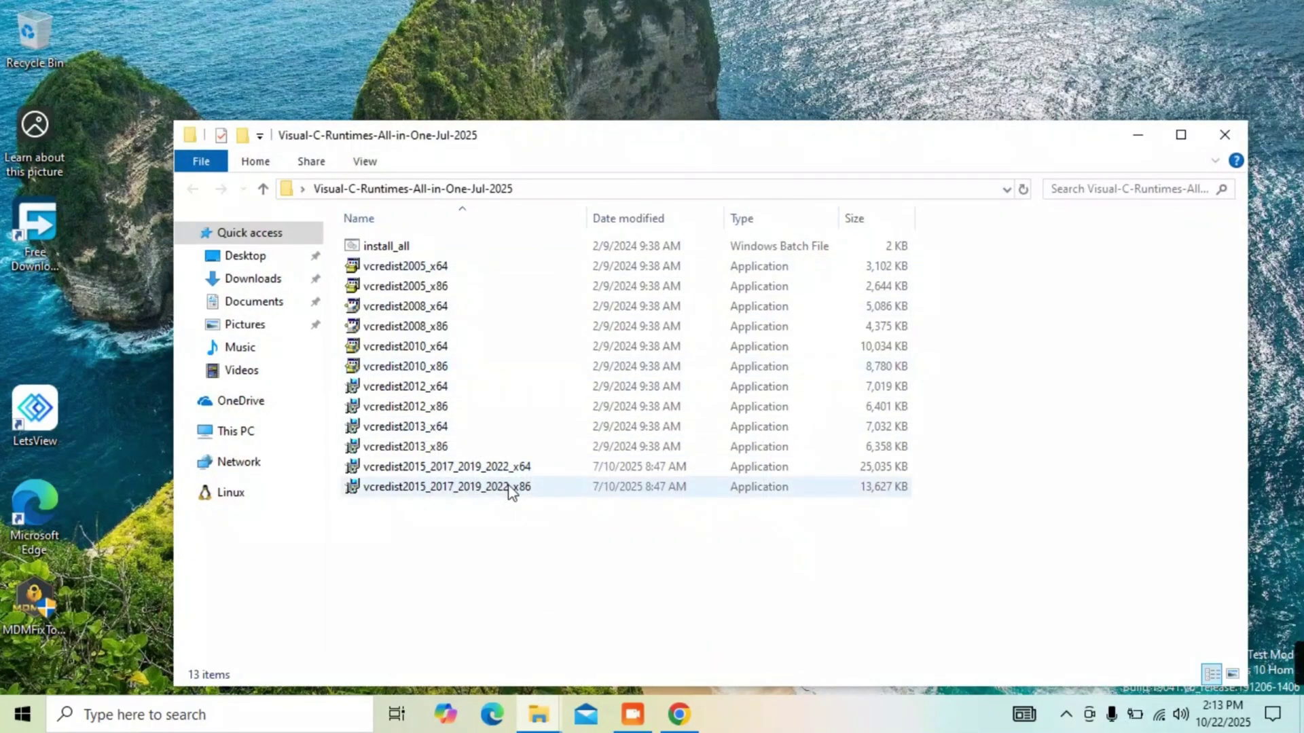
pyautogui.moveTo(503, 524); pyautogui.dragTo(426, 239)
pyautogui.click(451, 561)
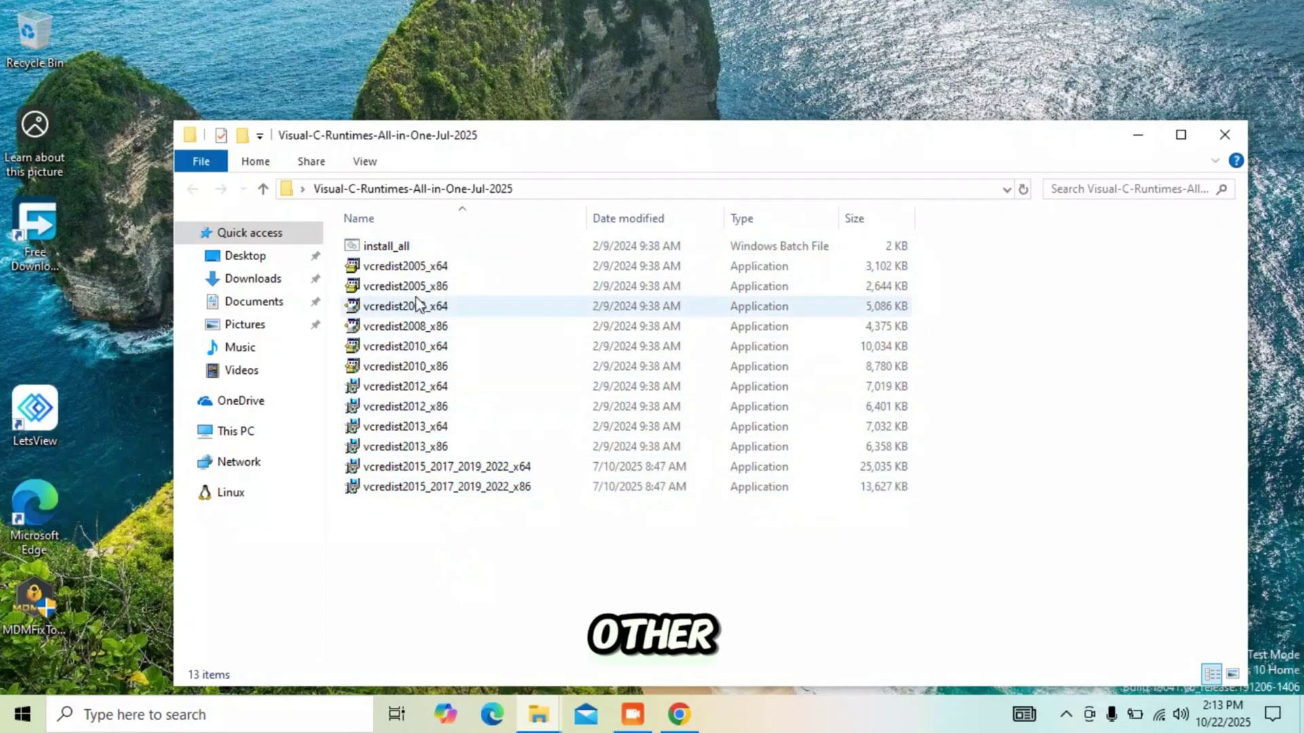
pyautogui.click(397, 247)
pyautogui.rightClick(399, 246)
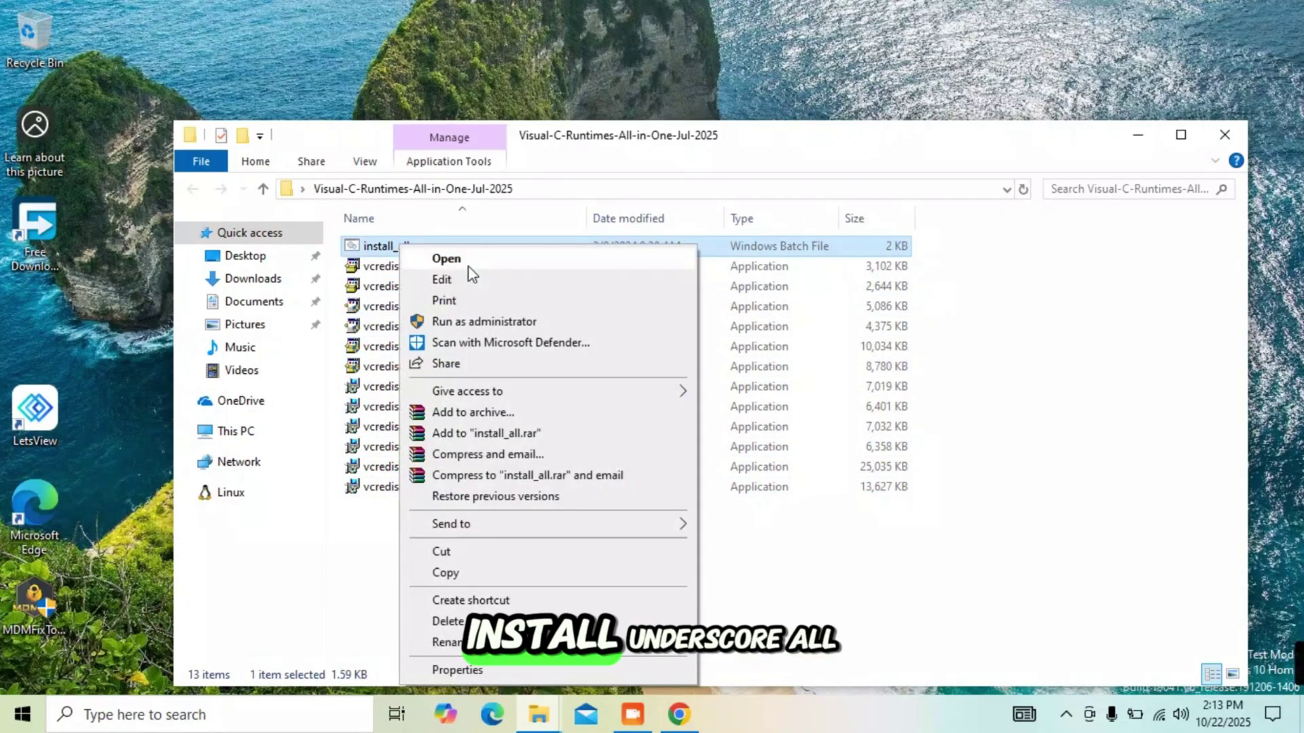
pyautogui.click(443, 324)
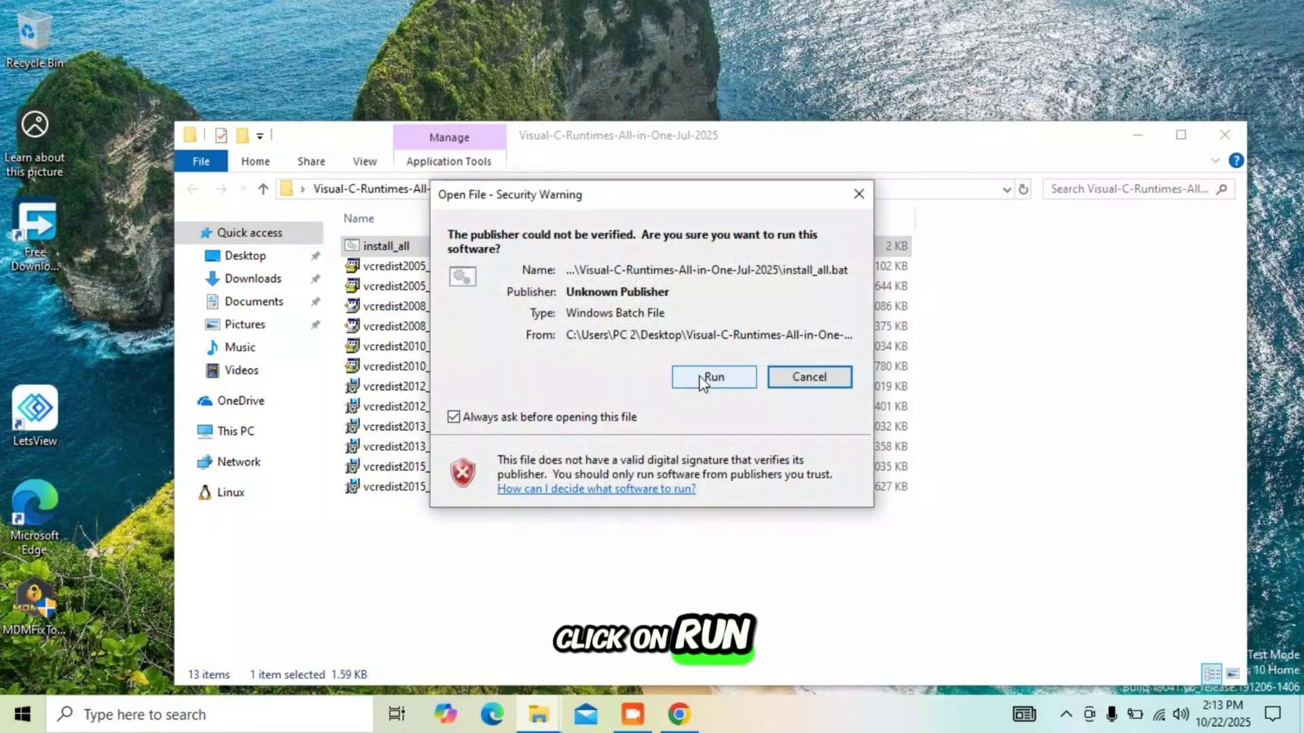
# Allow install_all.bat past the security warning so it installs the 2005 through 2015–2022 runtimes
pyautogui.click(702, 378)
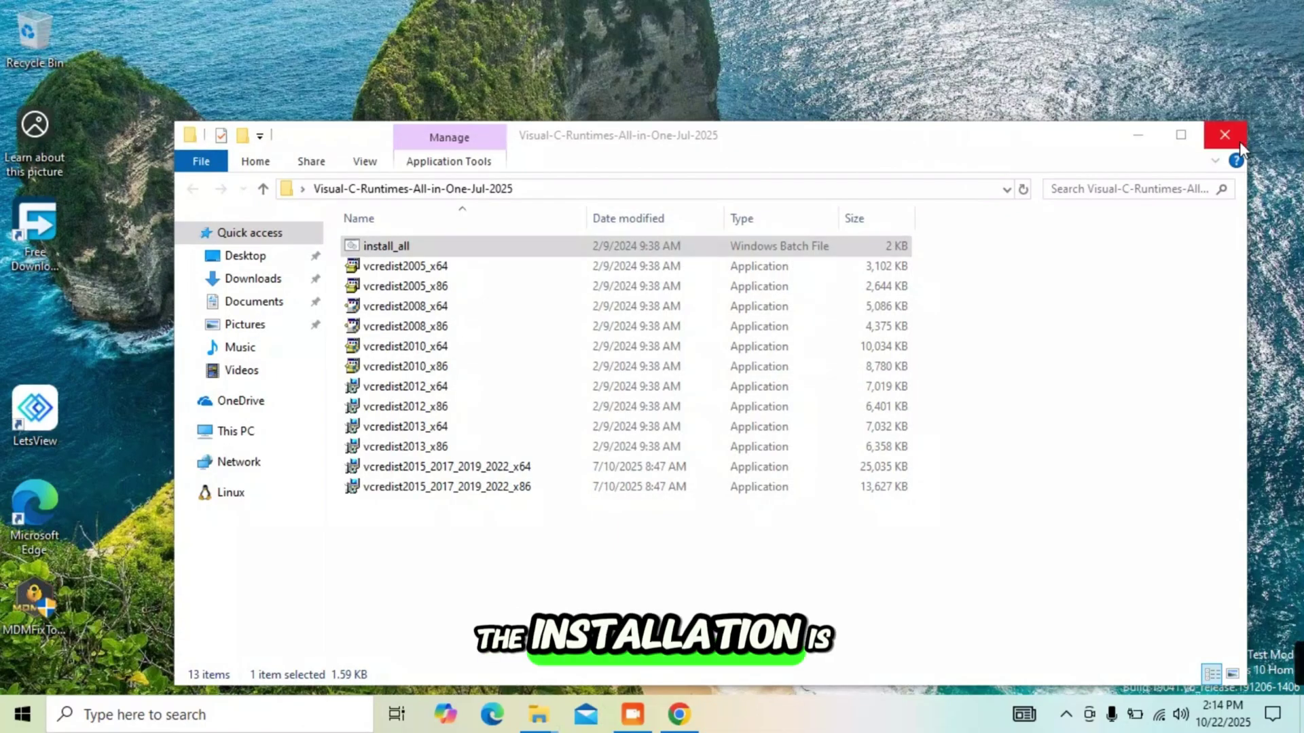
# Close the runtimes folder, refresh the desktop, and run MDMFix Tool as administrator
pyautogui.click(1224, 135)
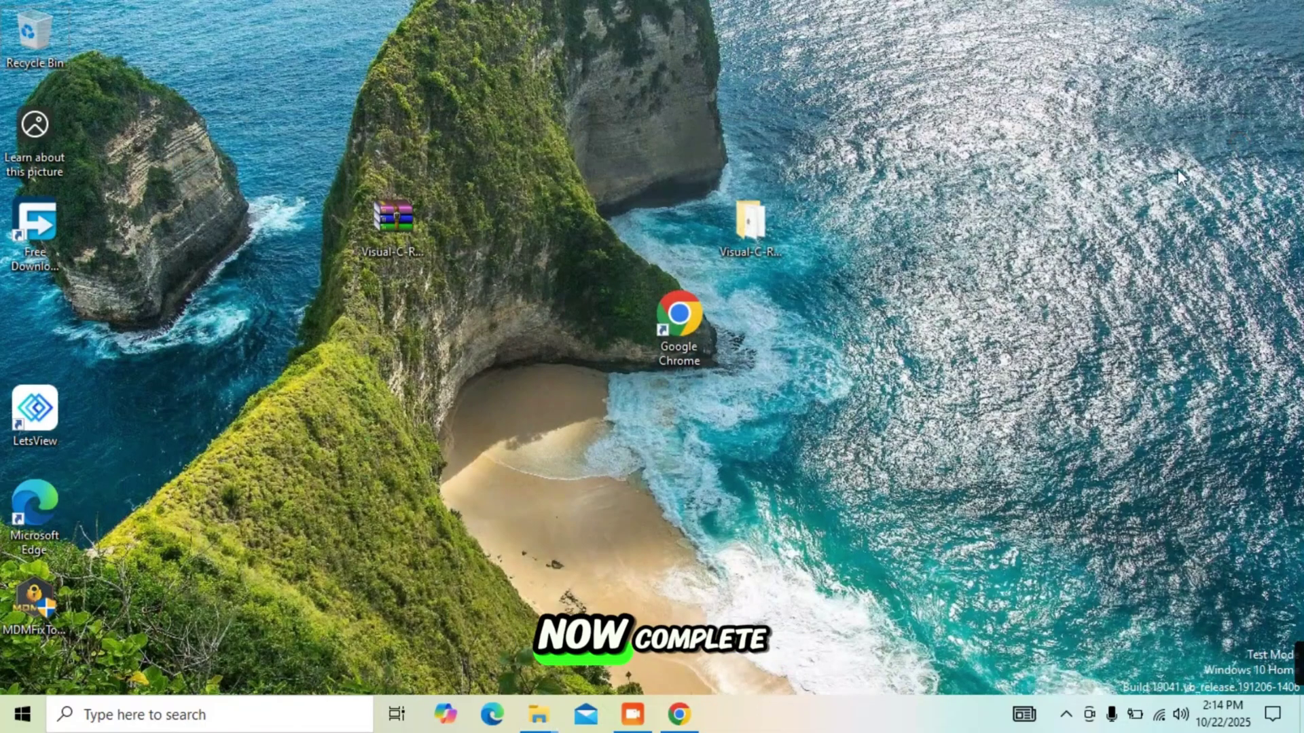
pyautogui.rightClick(629, 49)
pyautogui.click(698, 102)
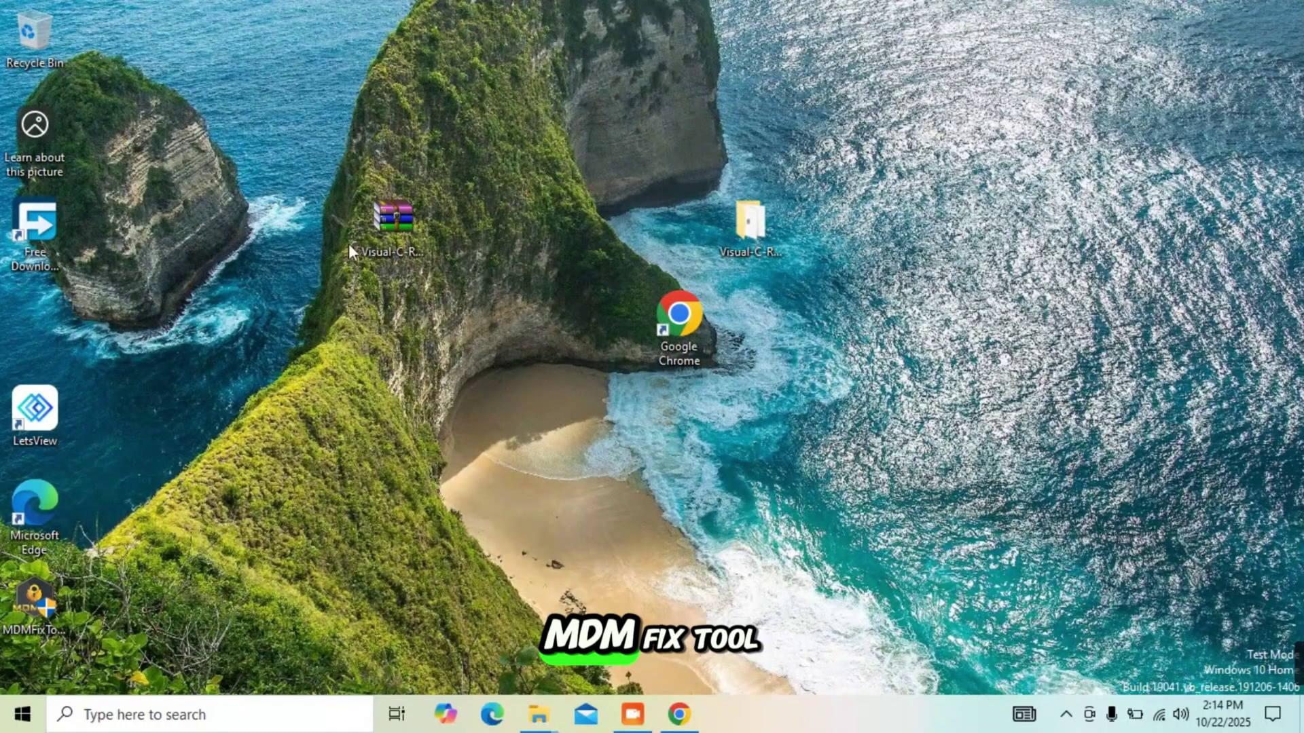
pyautogui.moveTo(16, 635); pyautogui.dragTo(947, 262)
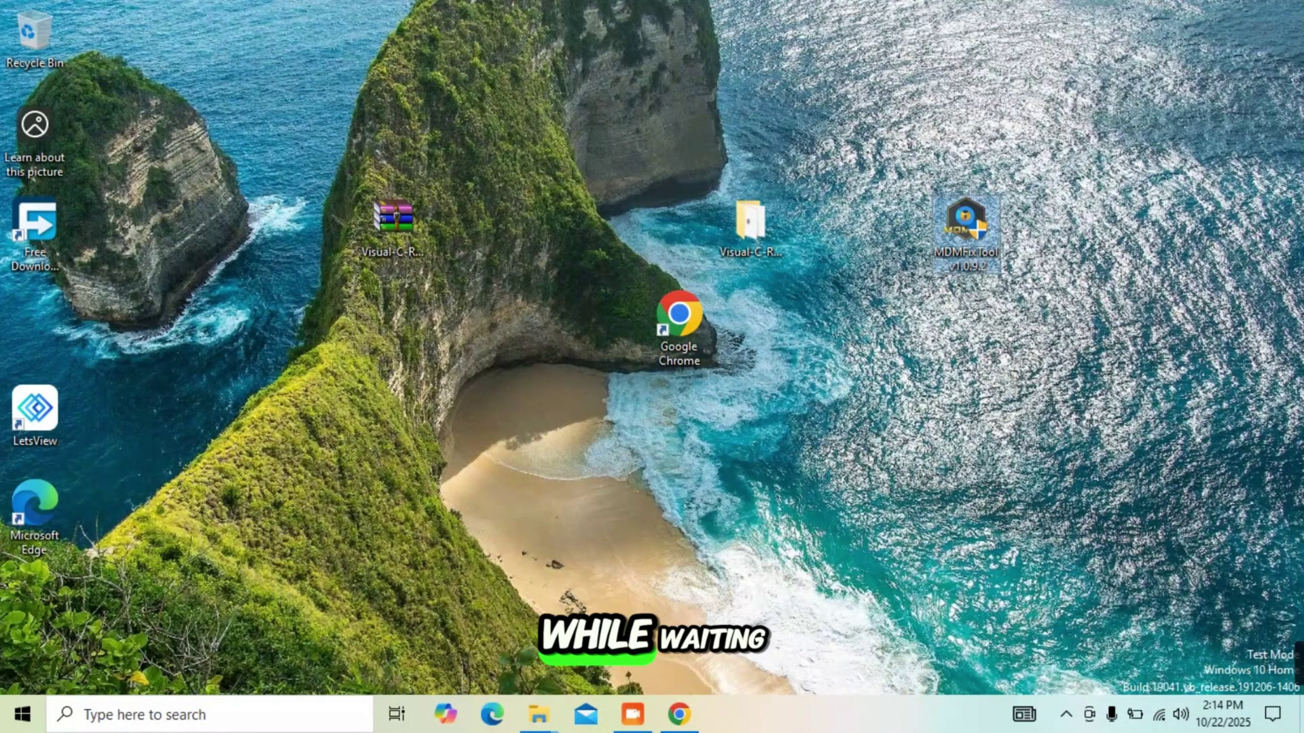
pyautogui.rightClick(968, 224)
pyautogui.click(949, 255)
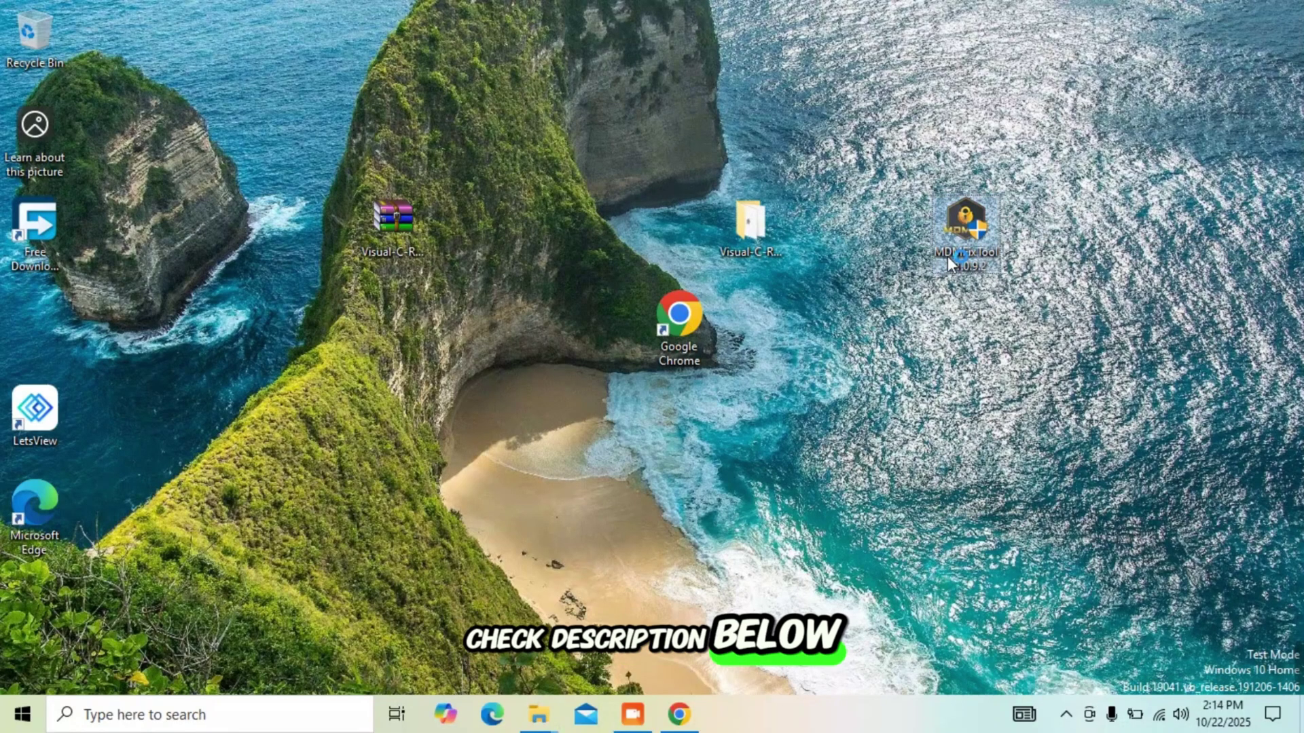
pyautogui.click(858, 165)
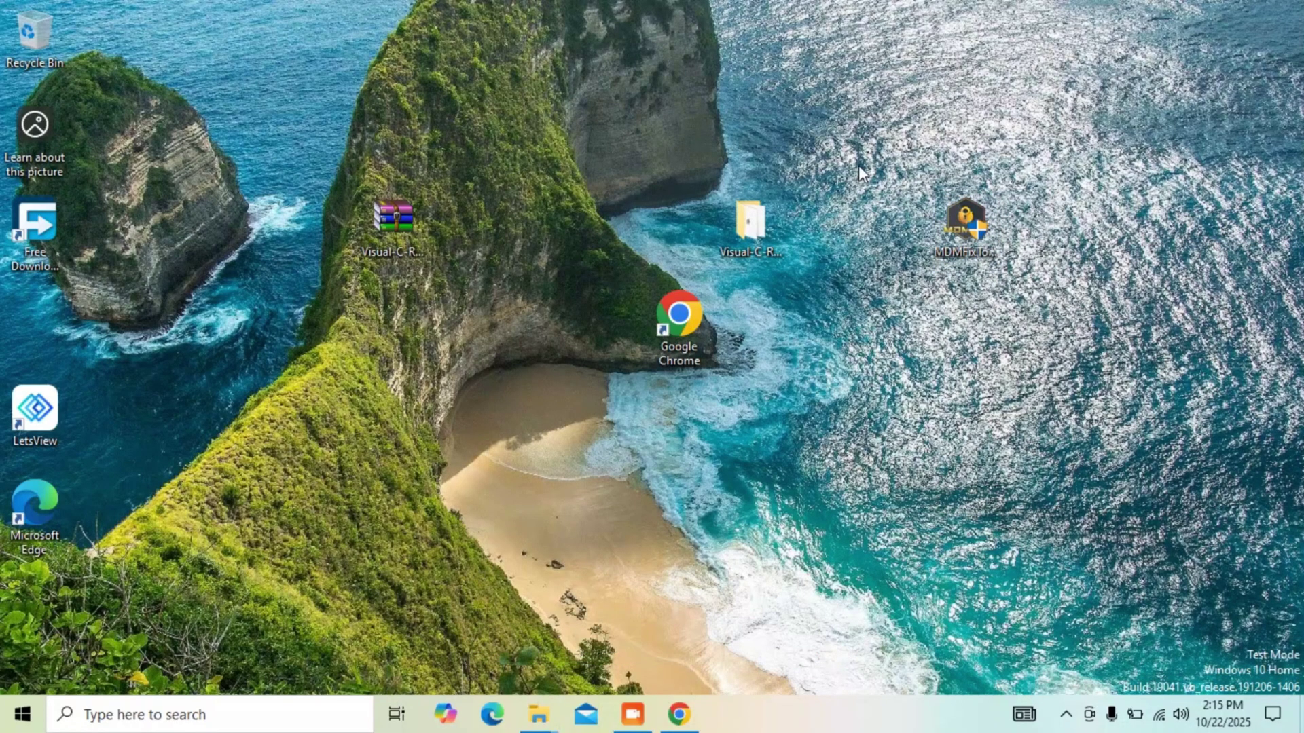
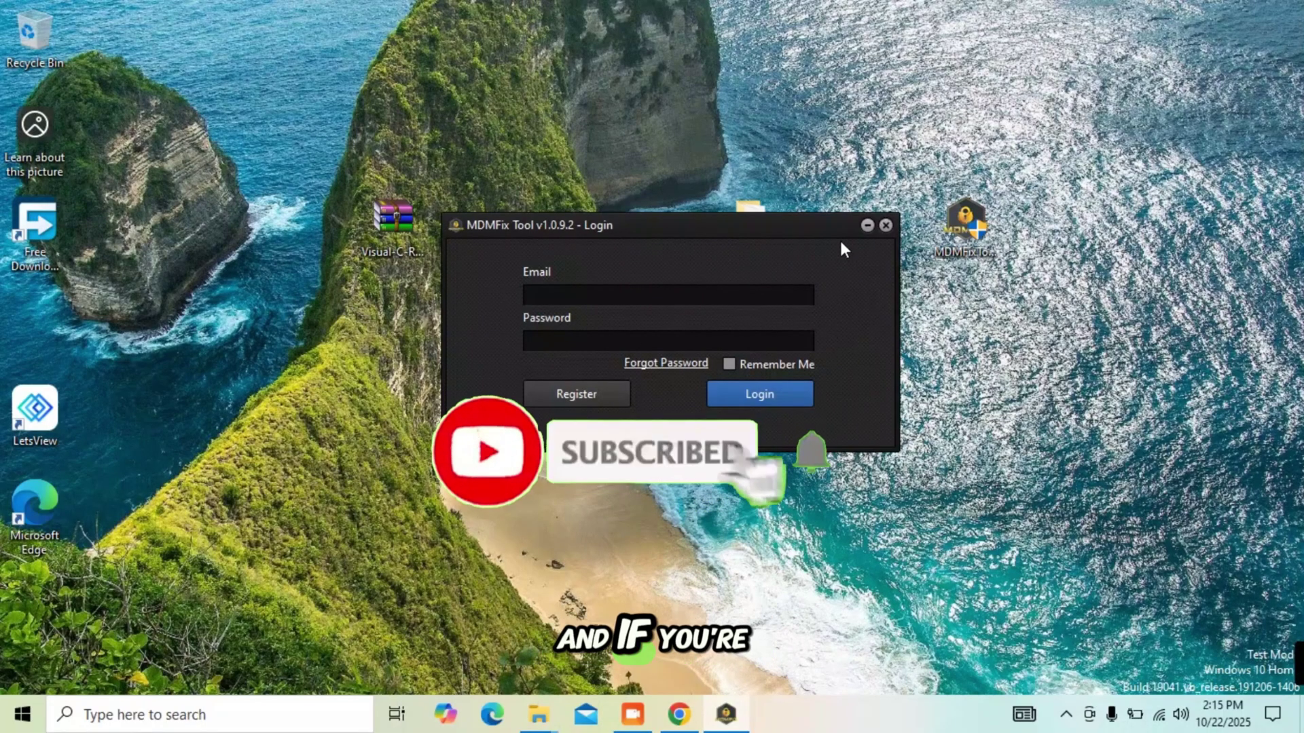
# Minimize the MDMFix Tool v1.0.9.2 login window, then refresh the desktop to show the new folder icon
pyautogui.click(867, 225)
pyautogui.rightClick(589, 93)
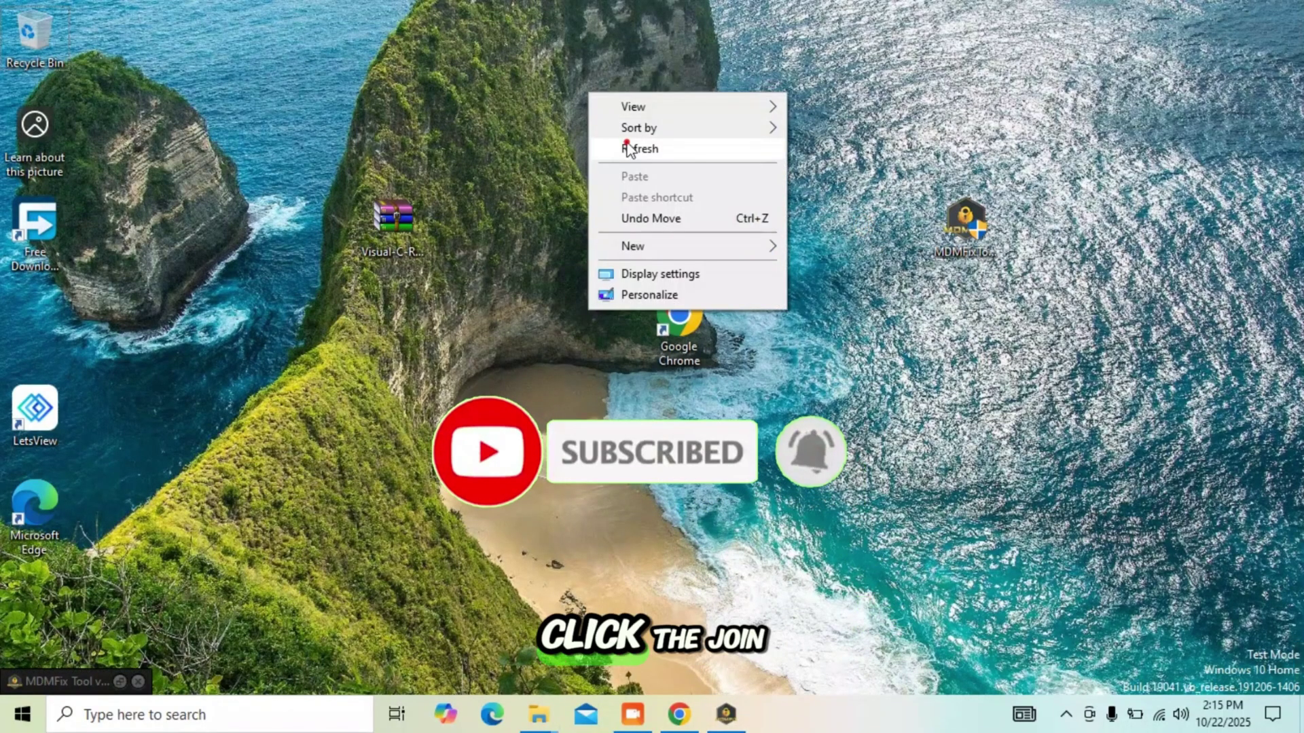
pyautogui.click(627, 148)
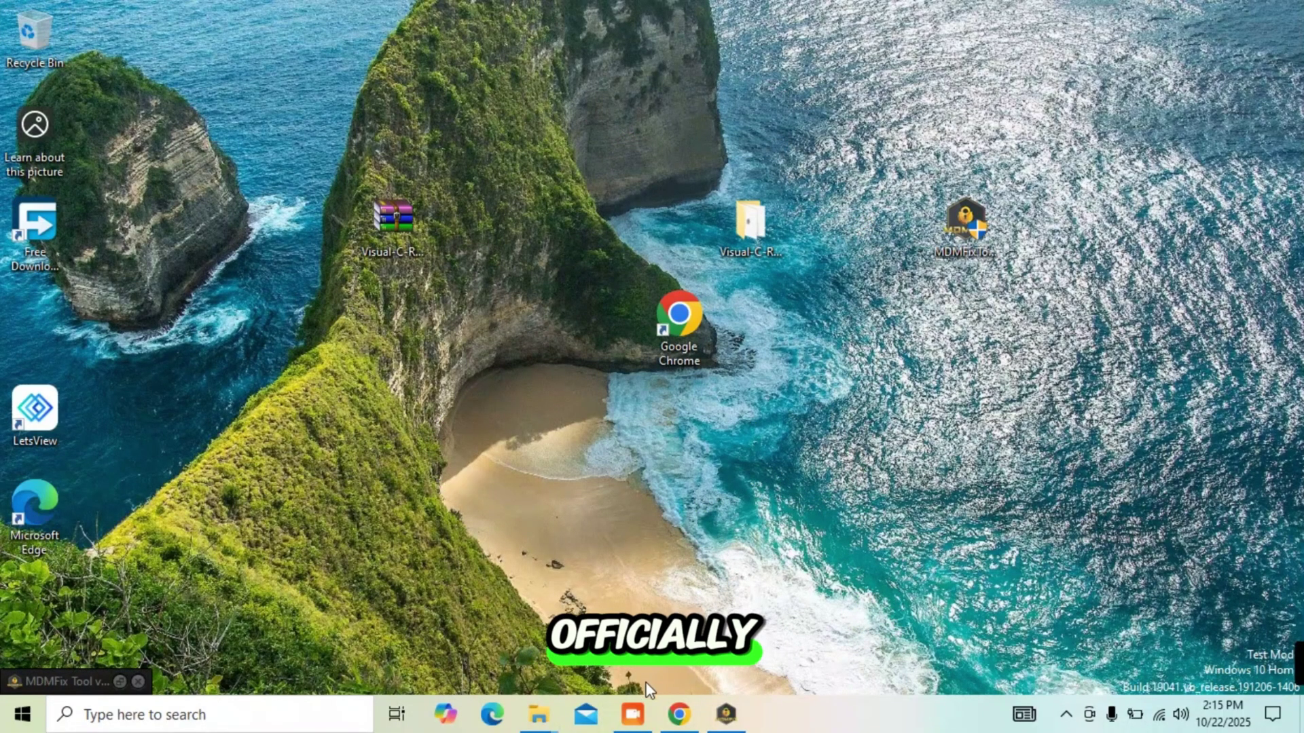